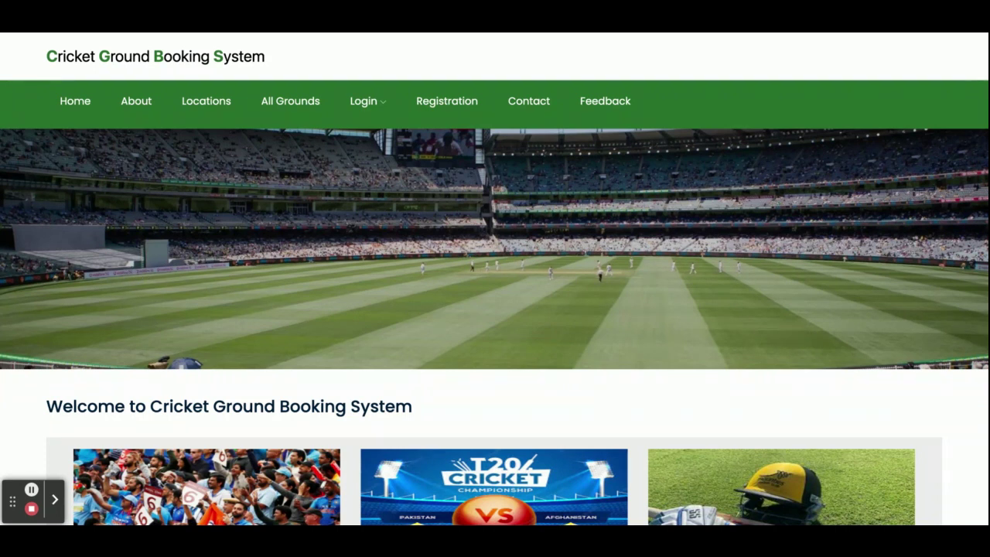
Scroll the home page and view the grounds listed for Banglore
scroll(495, 279, down, 9)
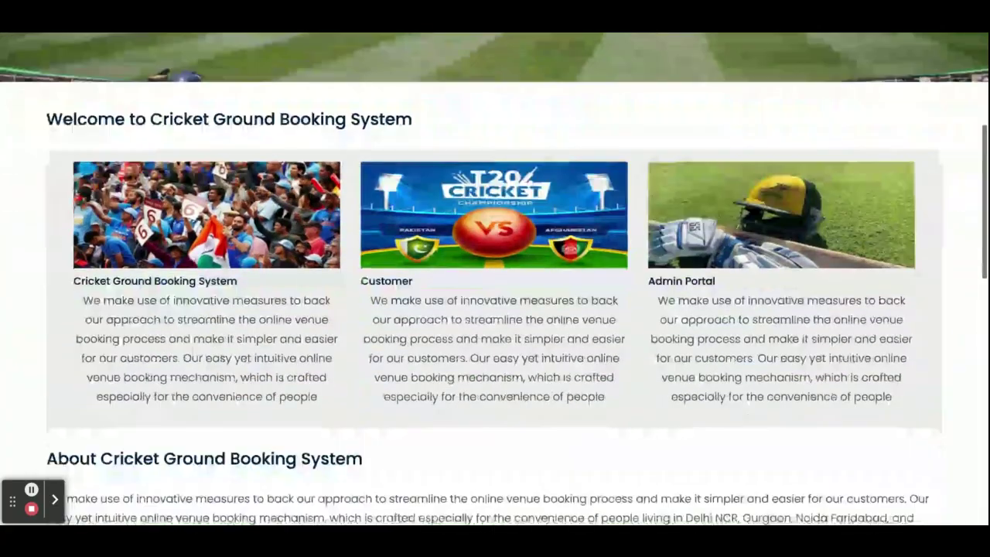
scroll(194, 340, down, 3)
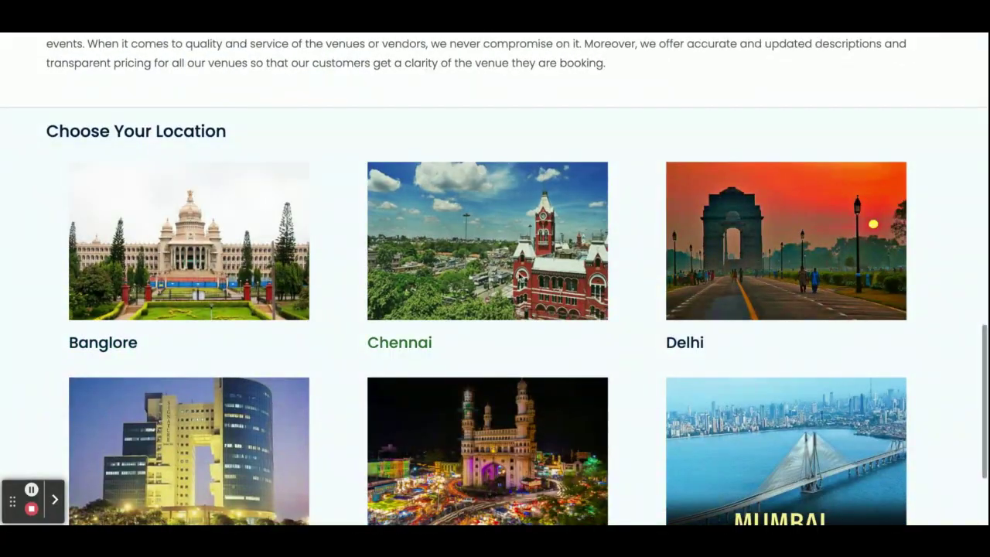
scroll(725, 345, down, 2)
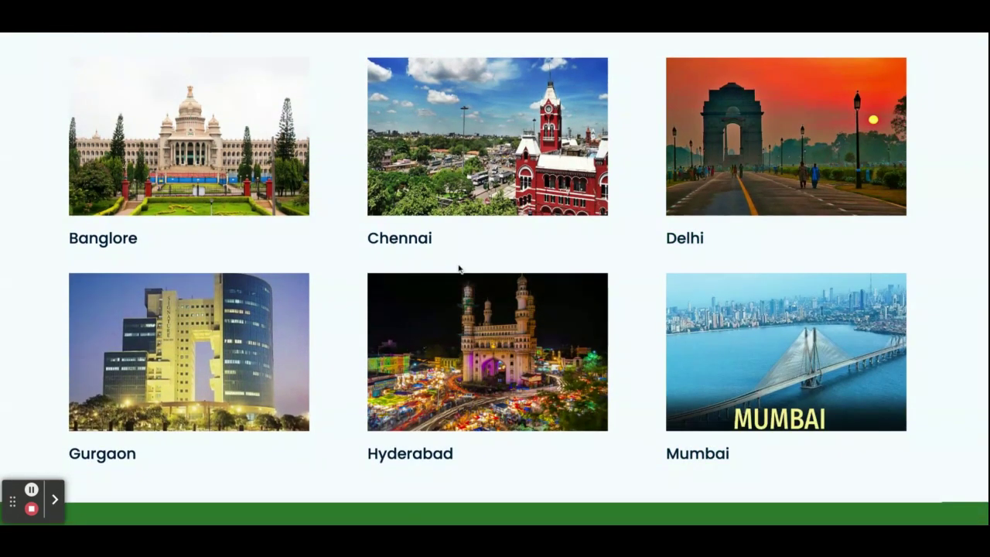
scroll(459, 268, down, 1)
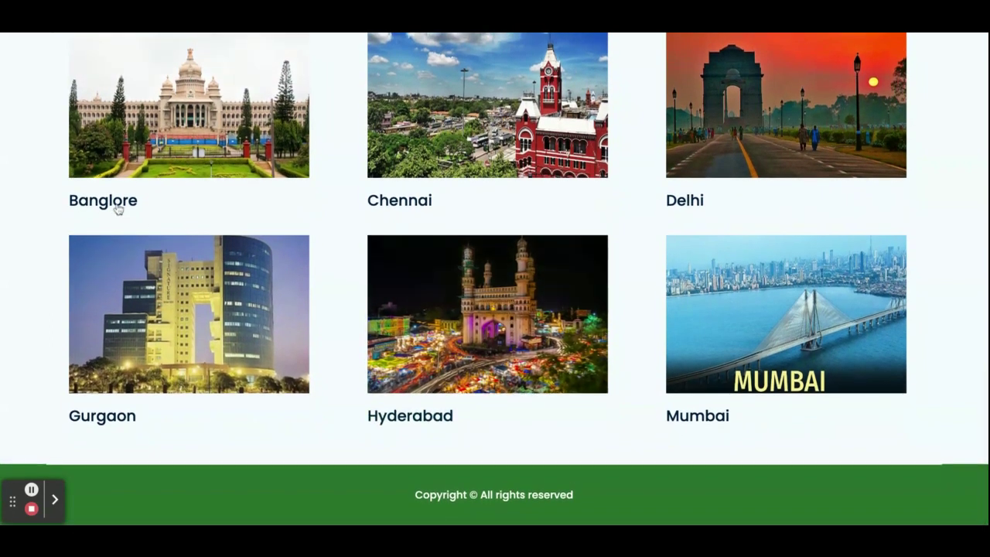
click(101, 199)
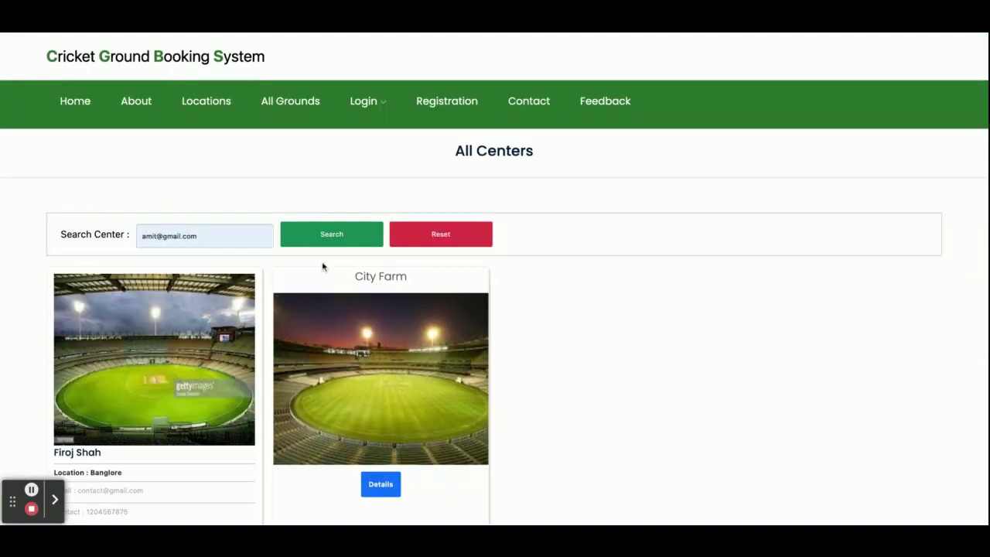
scroll(574, 312, down, 2)
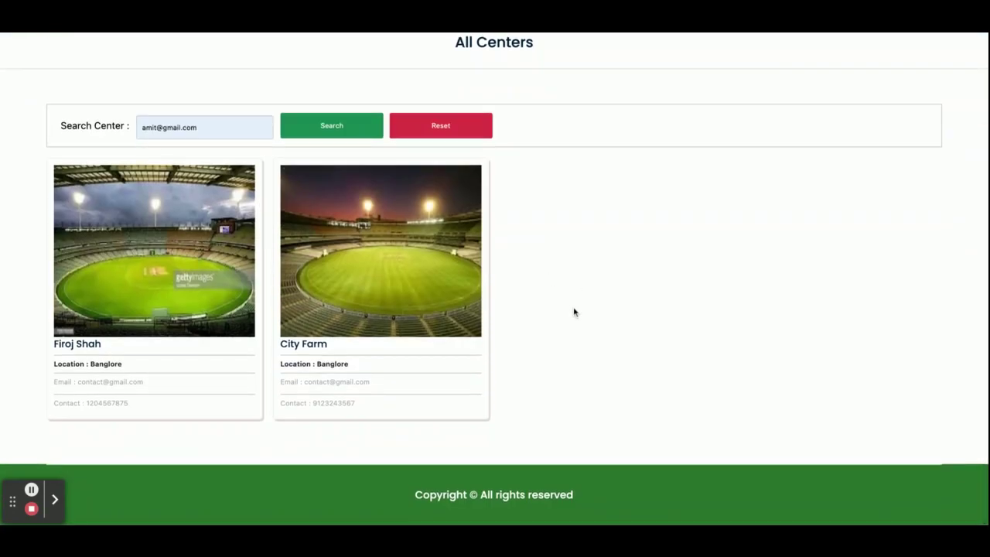
scroll(575, 312, up, 2)
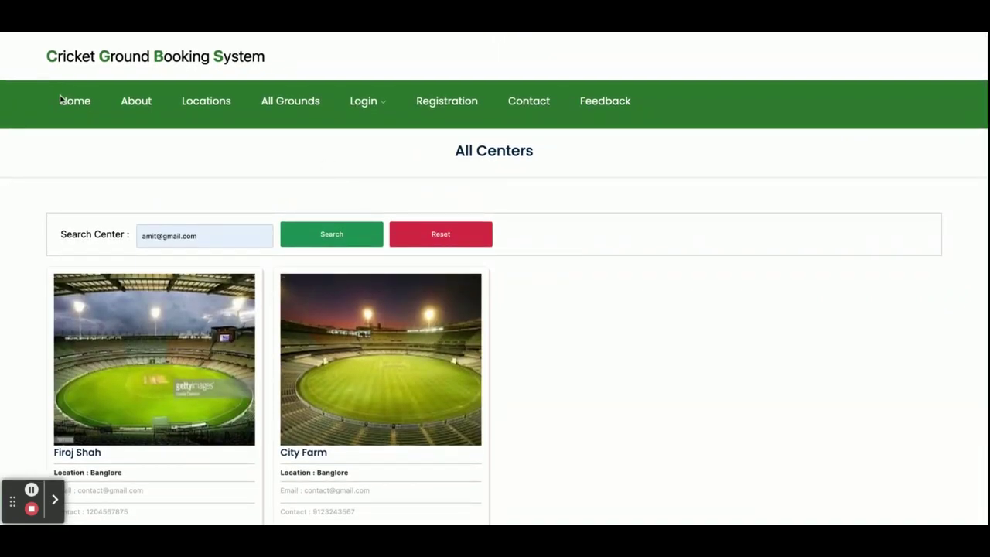
Visit the About Project page, then the locations list, and view Chennai's grounds
click(137, 102)
scroll(305, 278, down, 1)
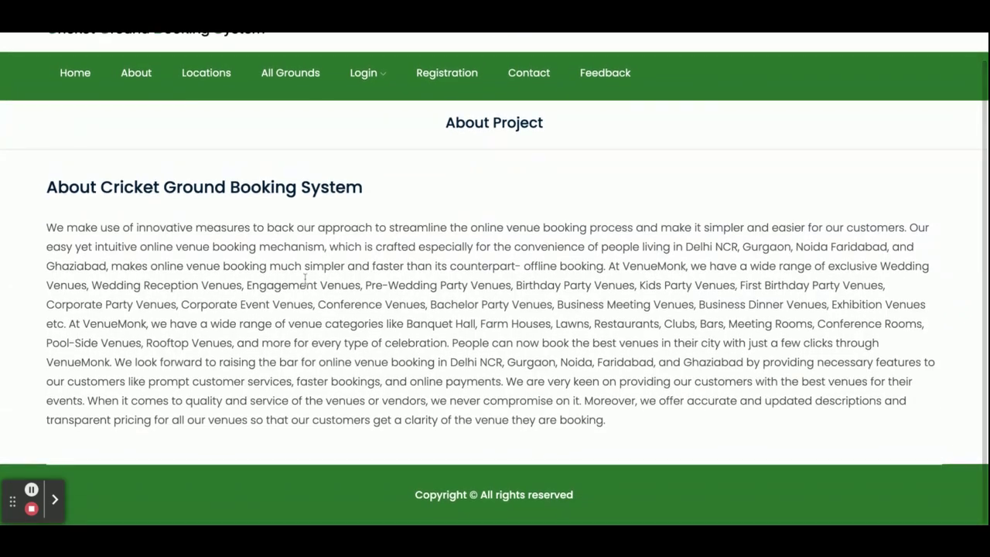
click(217, 78)
scroll(307, 304, down, 3)
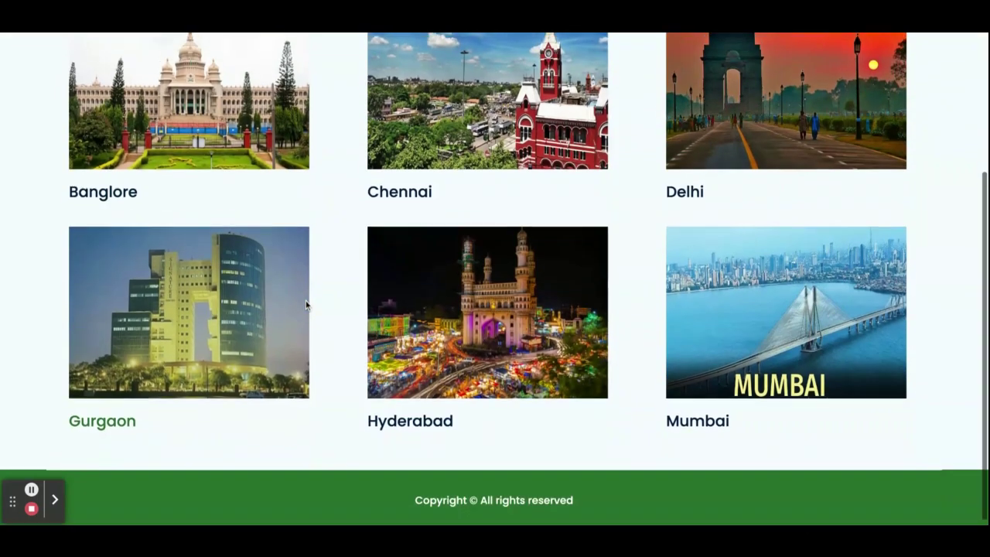
click(397, 188)
scroll(427, 319, down, 1)
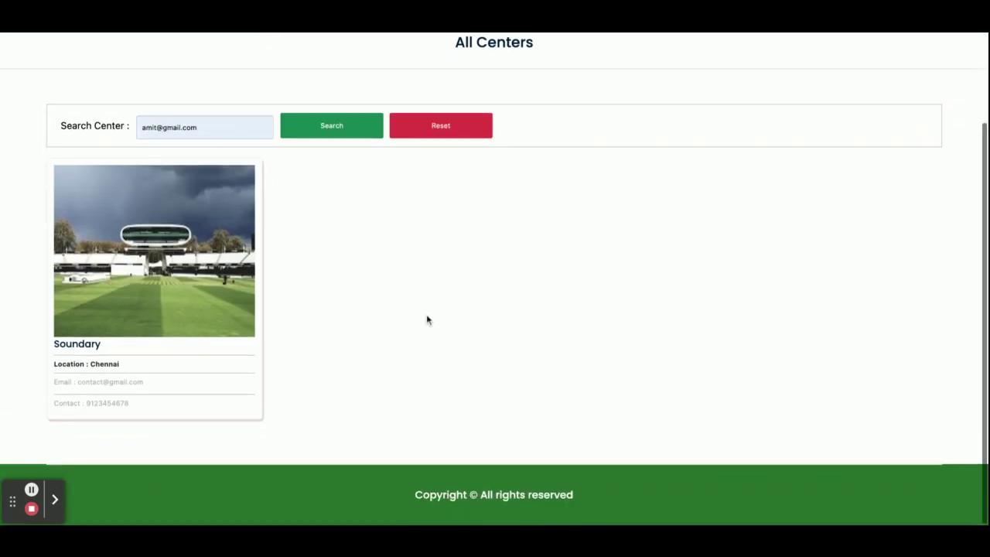
scroll(427, 319, up, 3)
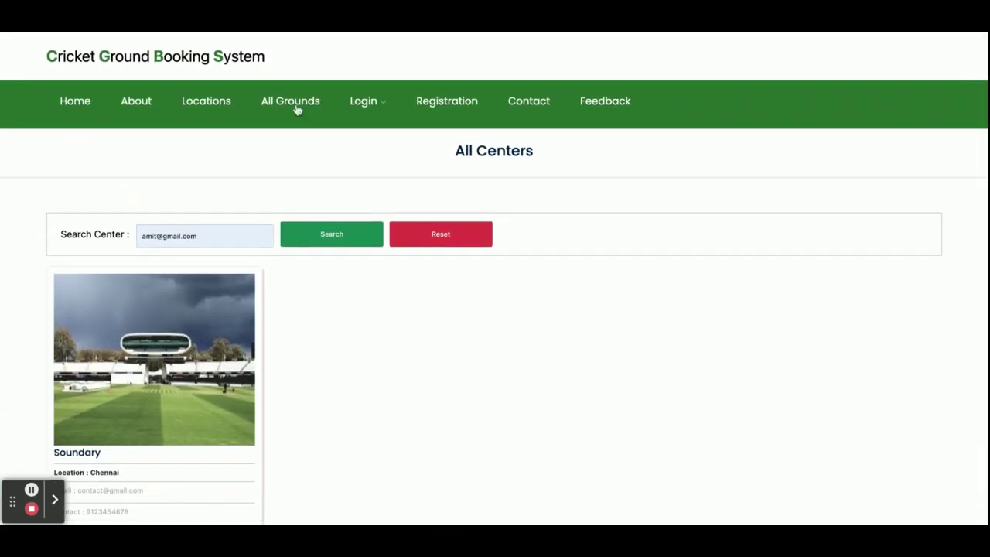
On All Grounds, clear the search box and search for 'firoj'
click(289, 110)
mouse_move(343, 271)
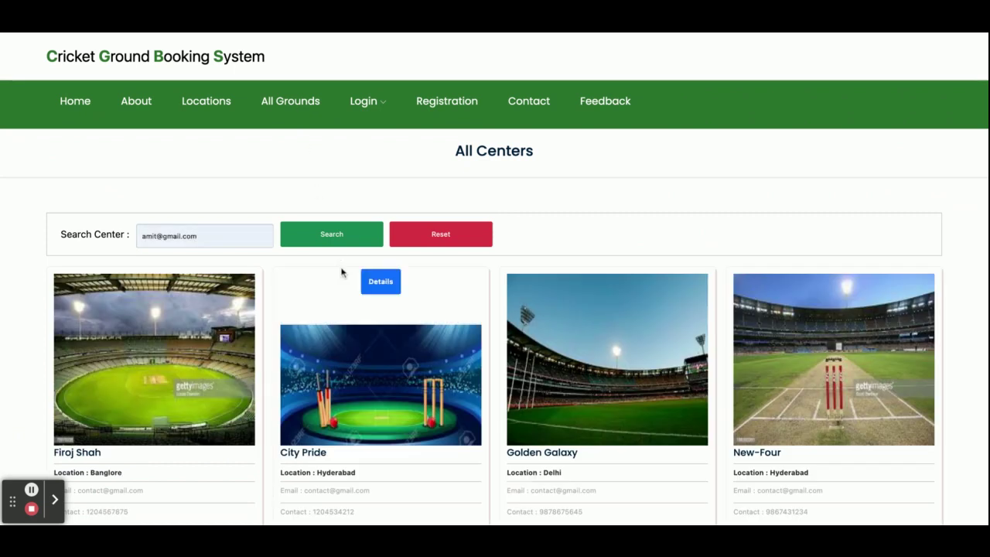
scroll(436, 267, down, 5)
scroll(436, 267, up, 5)
click(194, 237)
key(ctrl+a)
key(BackSpace)
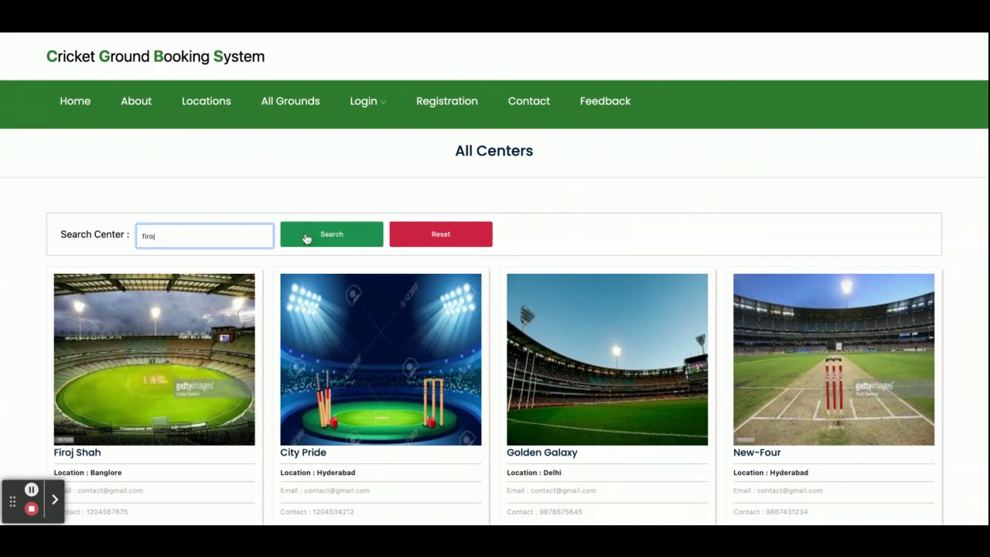
click(306, 238)
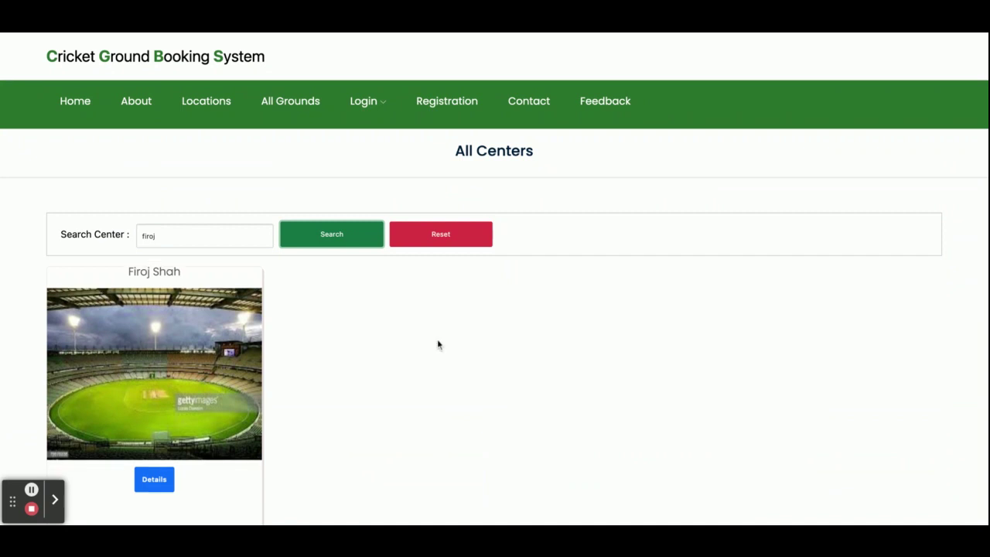
View the Customer Login page, then the user Registration form
mouse_move(360, 103)
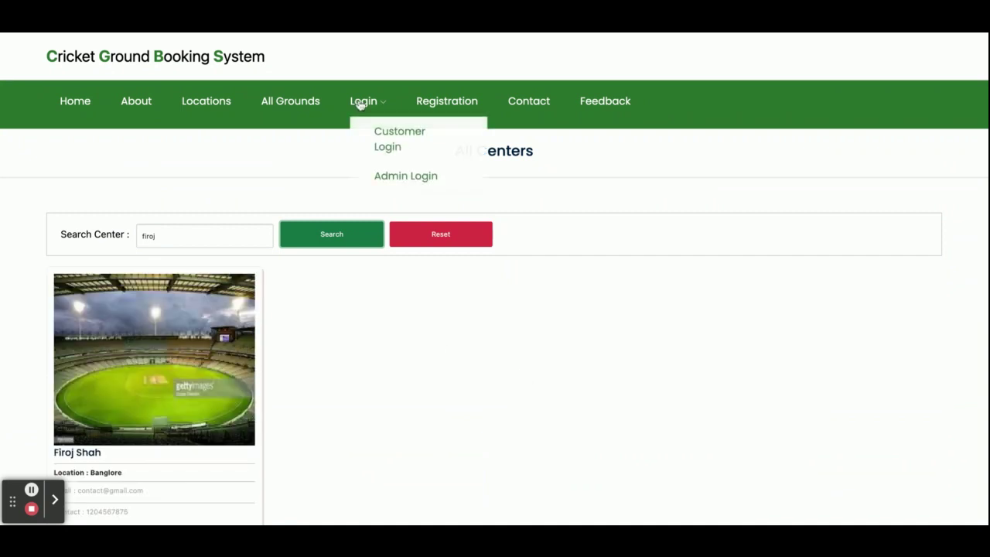
click(389, 146)
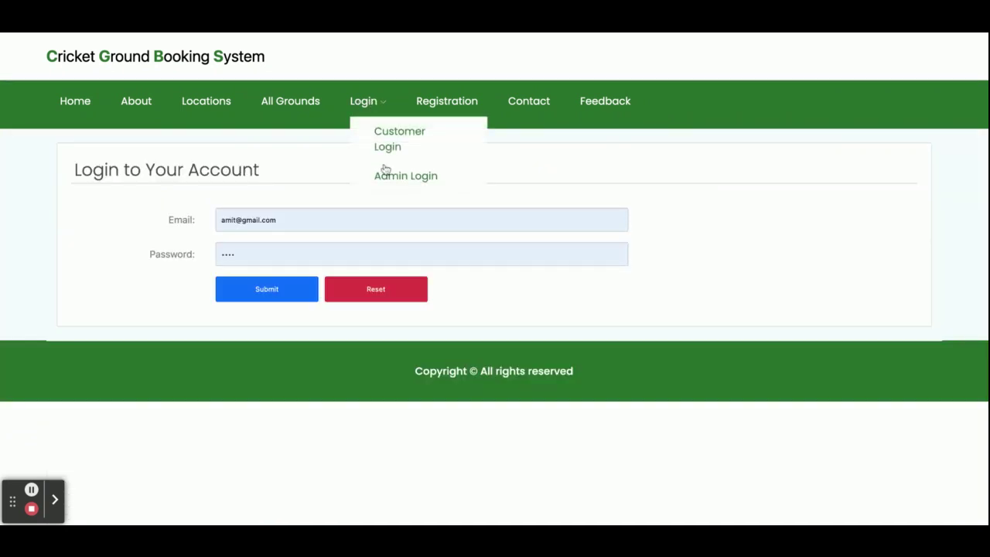
click(436, 107)
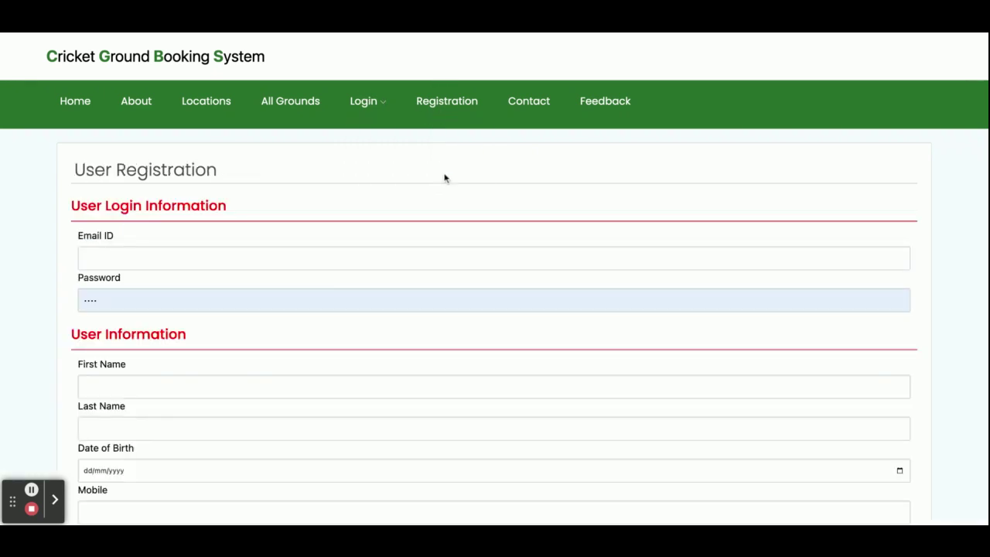
scroll(495, 309, down, 5)
scroll(495, 310, up, 5)
View the Contact Us page and its message box, then the Feedback page
click(530, 105)
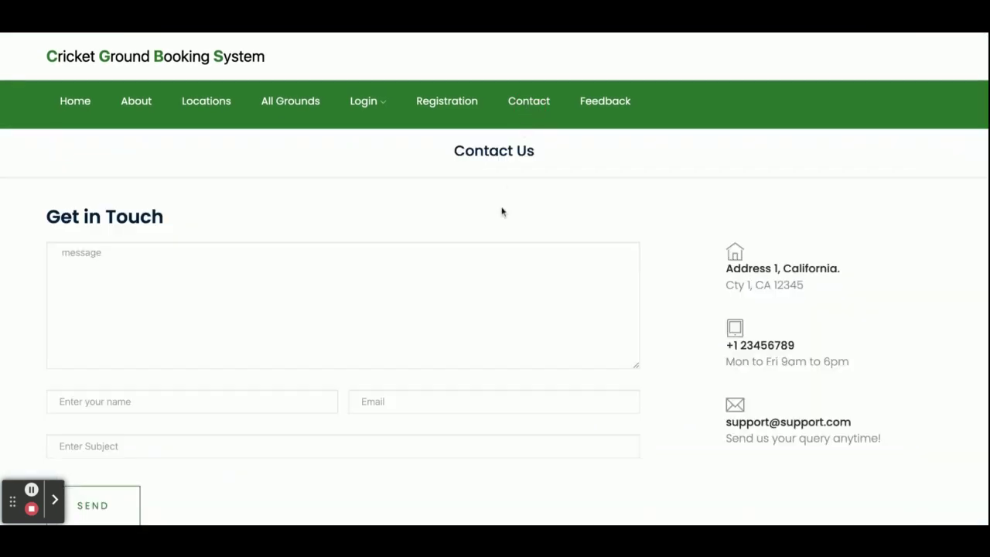
scroll(501, 212, down, 3)
scroll(501, 210, up, 3)
click(391, 244)
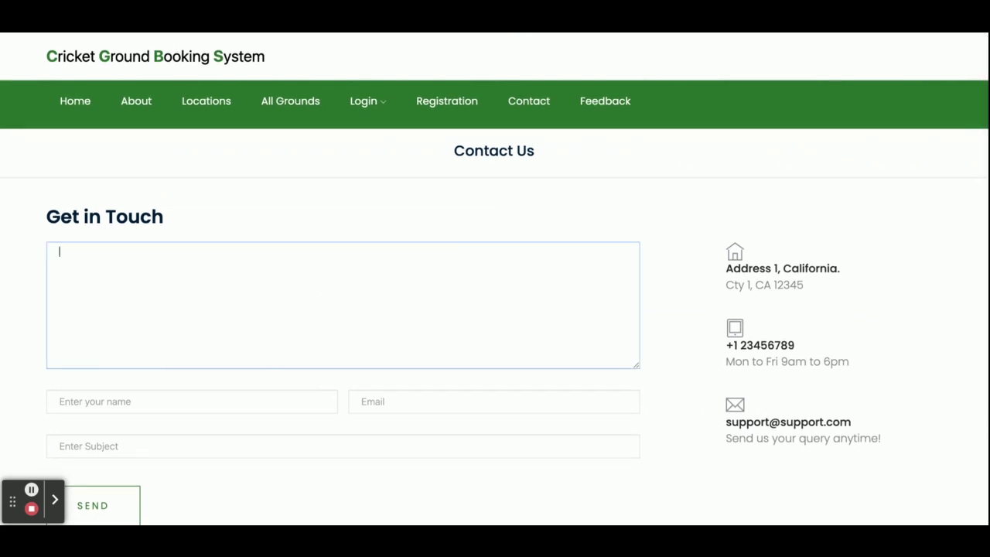
click(604, 104)
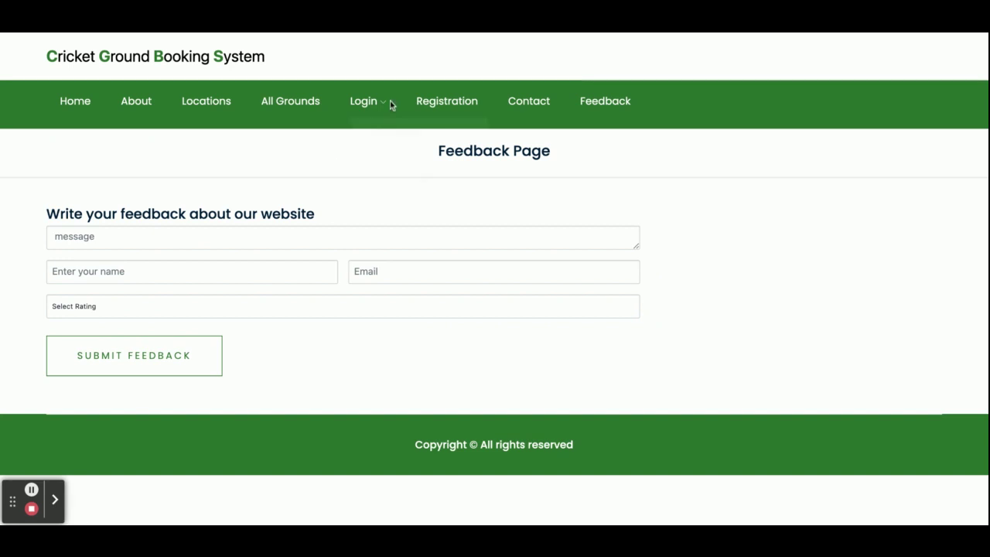
Log in as the customer and reach the user dashboard
mouse_move(391, 102)
click(386, 144)
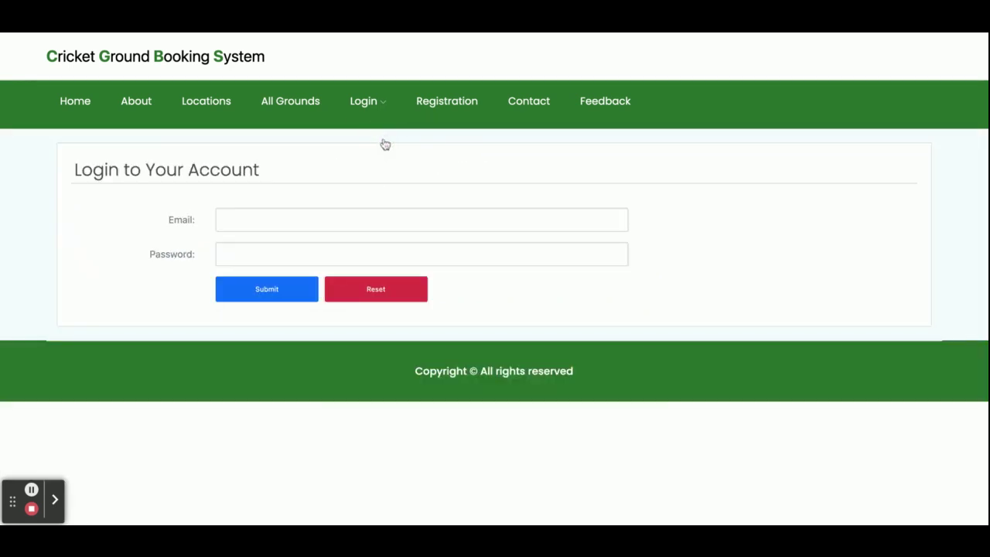
click(307, 216)
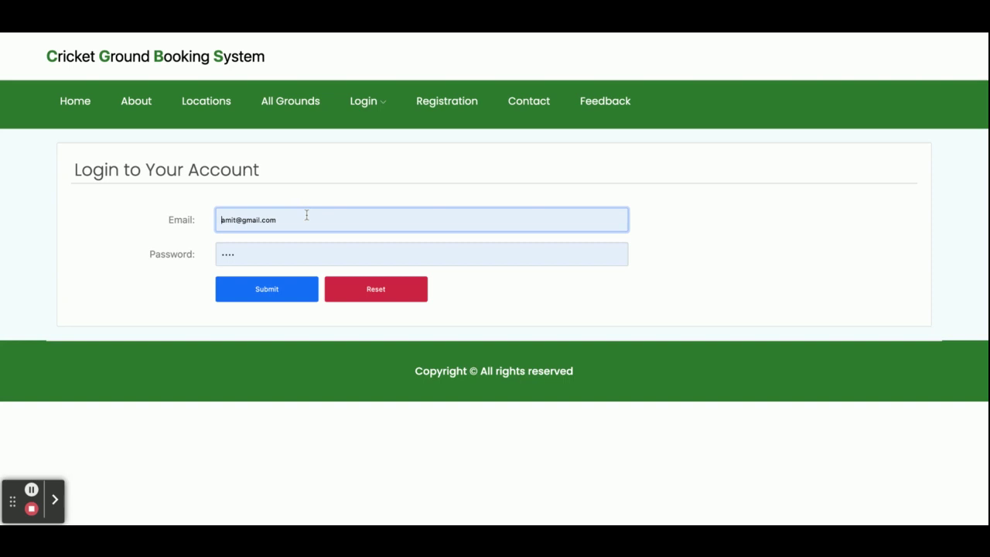
click(257, 289)
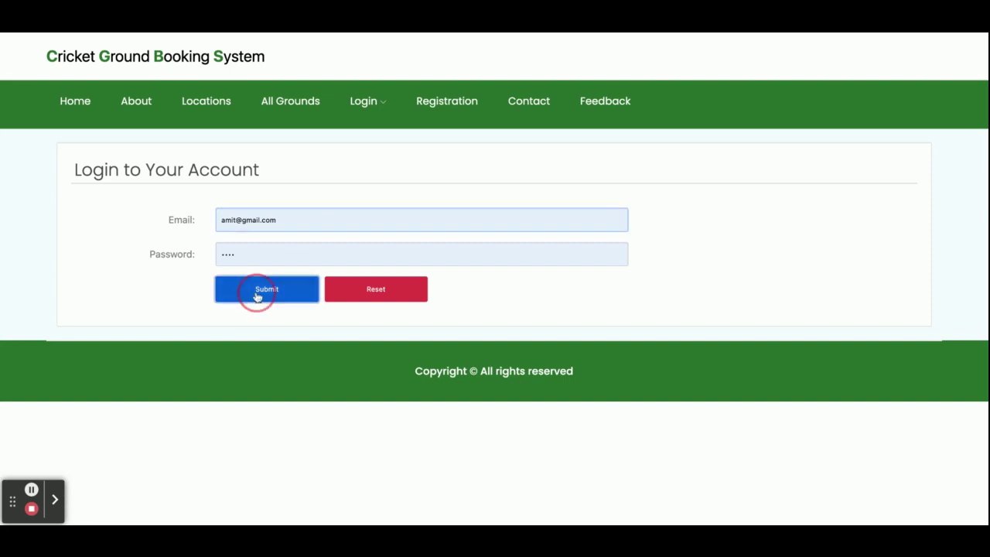
scroll(257, 298, down, 2)
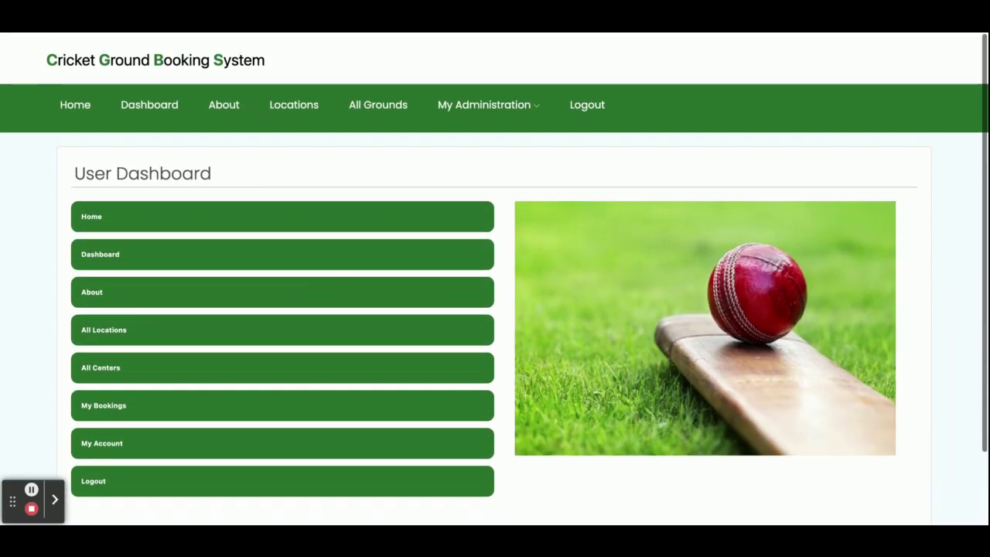
scroll(257, 298, down, 1)
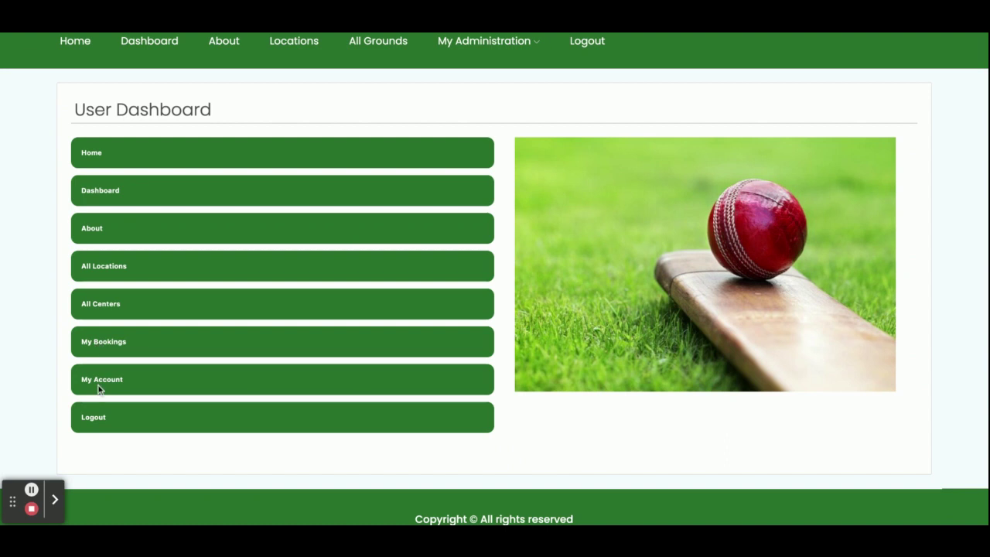
View My Bookings and the second booking's details, then return to the list
click(103, 349)
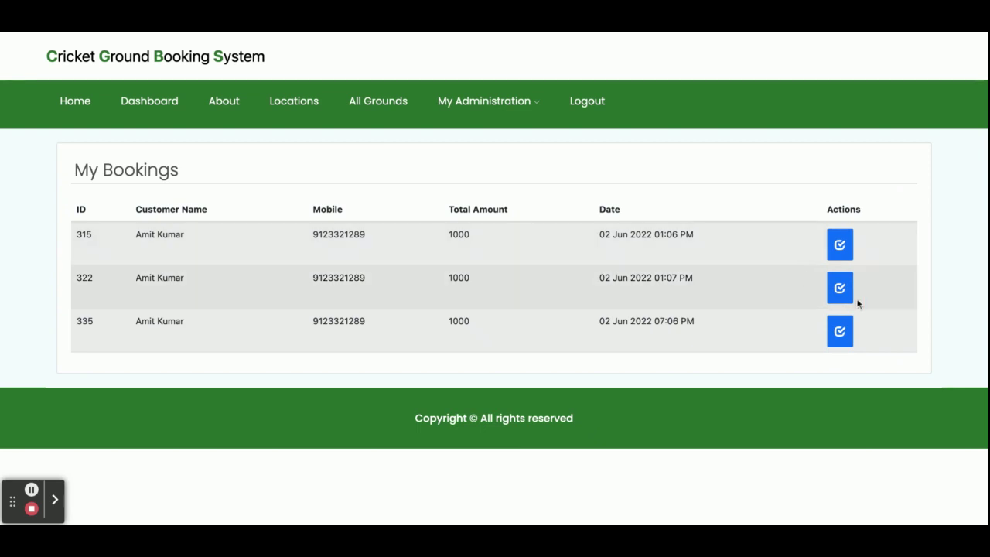
click(836, 289)
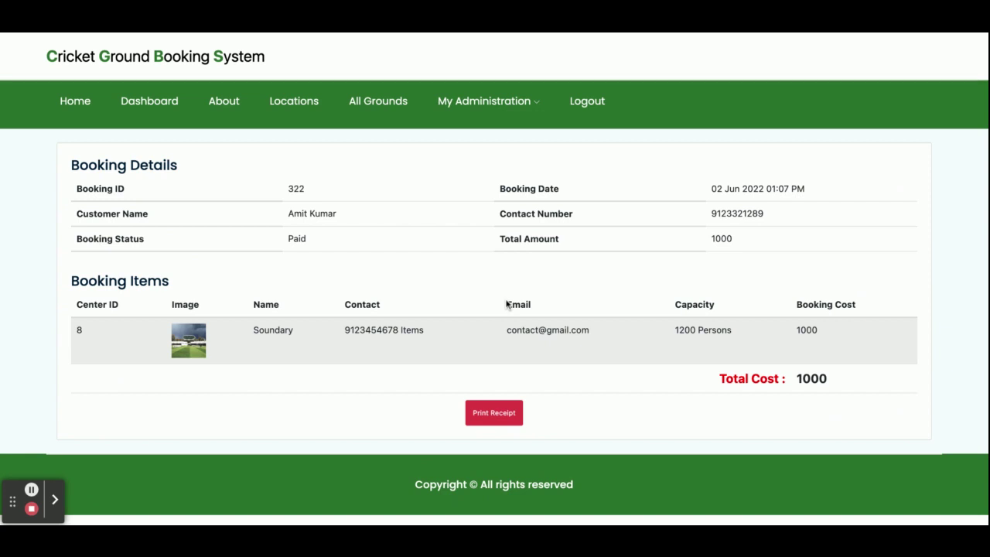
mouse_move(447, 108)
click(480, 131)
Open My Account and scroll through the prefilled User Registration details
mouse_move(481, 99)
click(480, 162)
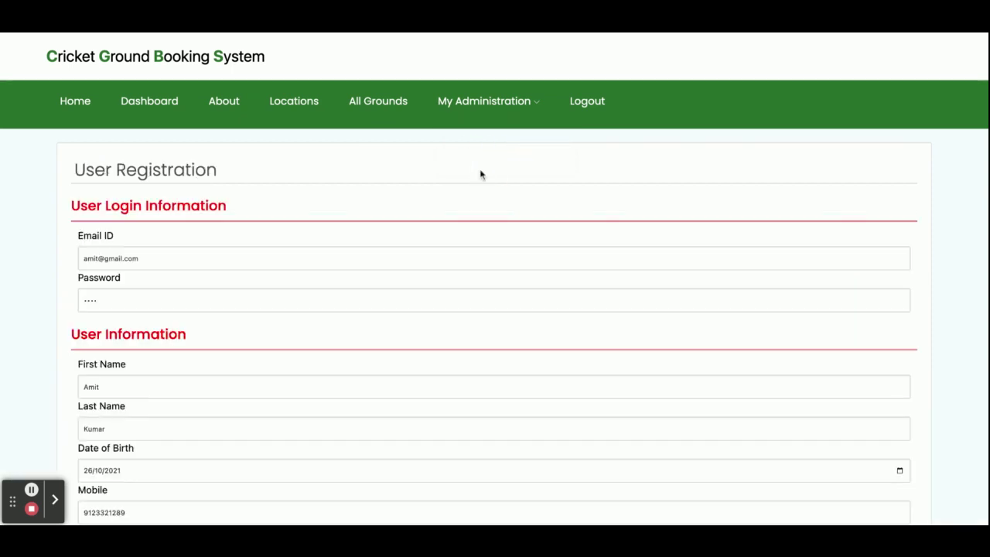
scroll(480, 285, down, 5)
scroll(480, 285, up, 5)
scroll(495, 286, down, 2)
scroll(222, 114, down, 4)
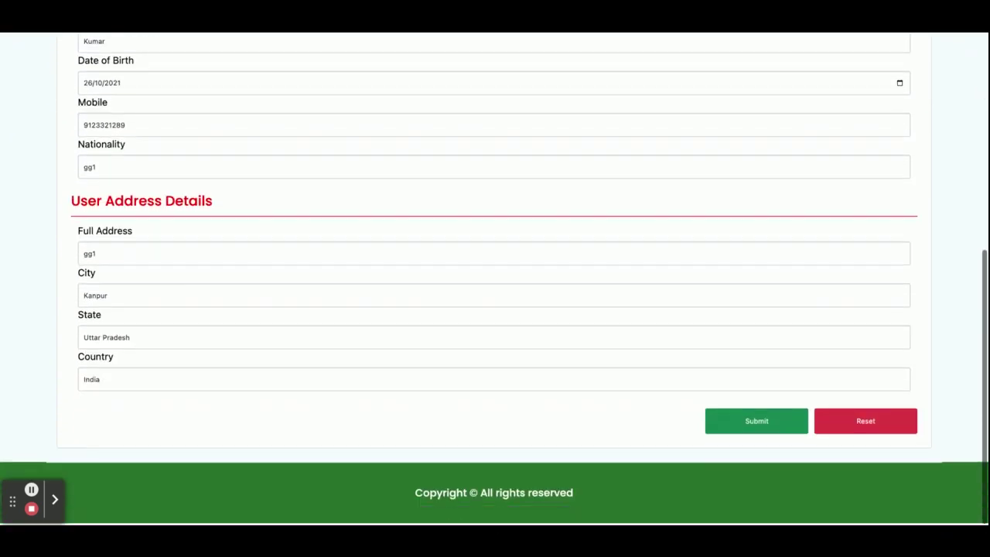
scroll(223, 115, up, 6)
scroll(223, 114, down, 1)
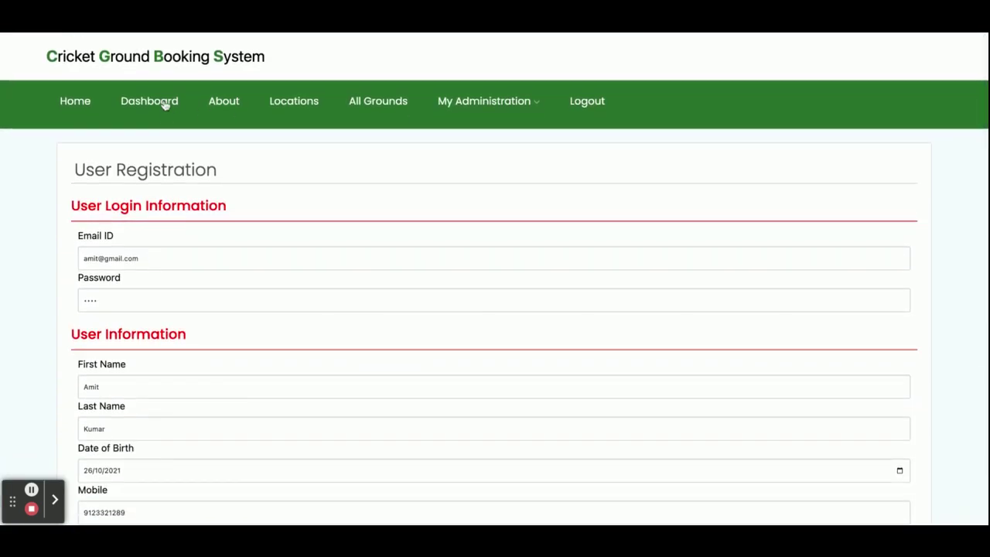
Open the first Banglore ground's details page and scroll through it
click(298, 104)
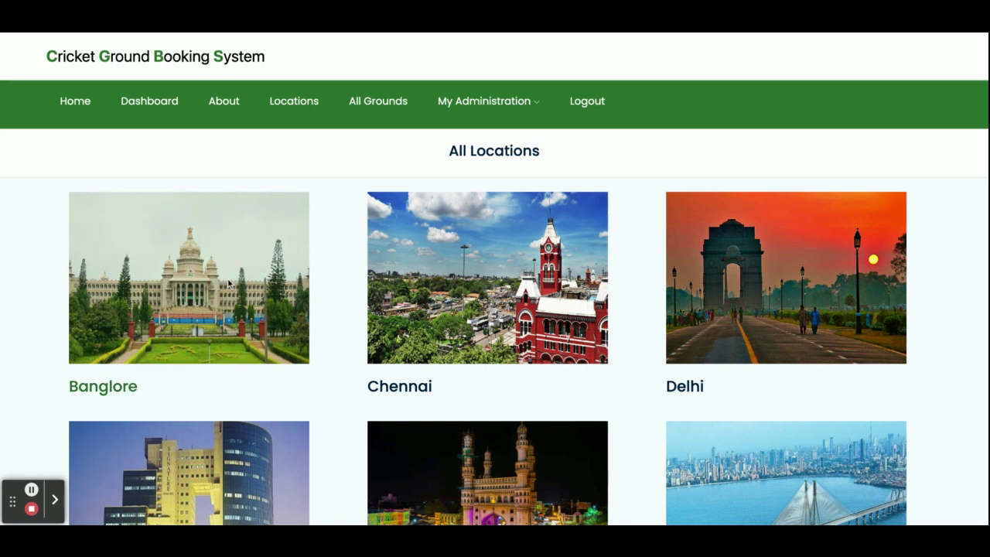
click(101, 387)
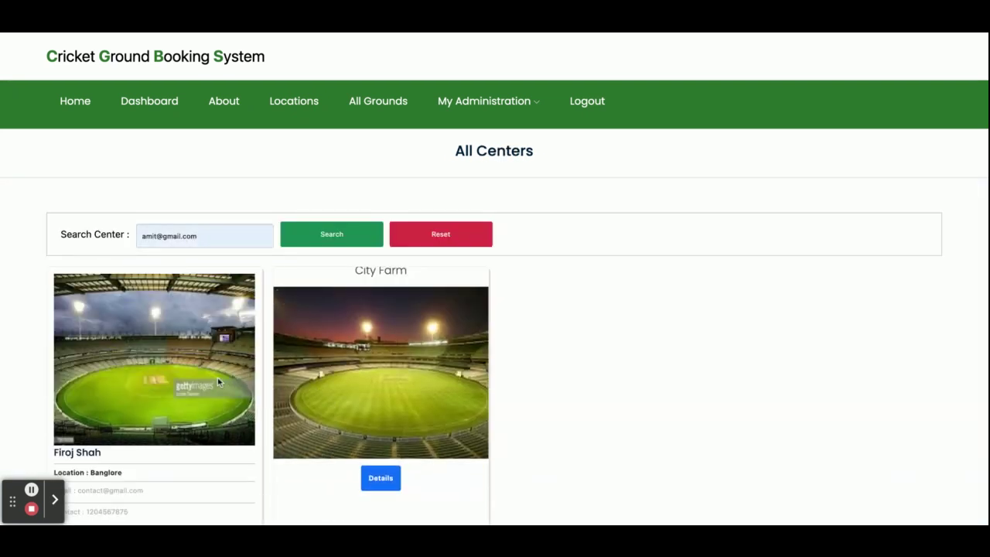
click(155, 483)
scroll(827, 323, down, 3)
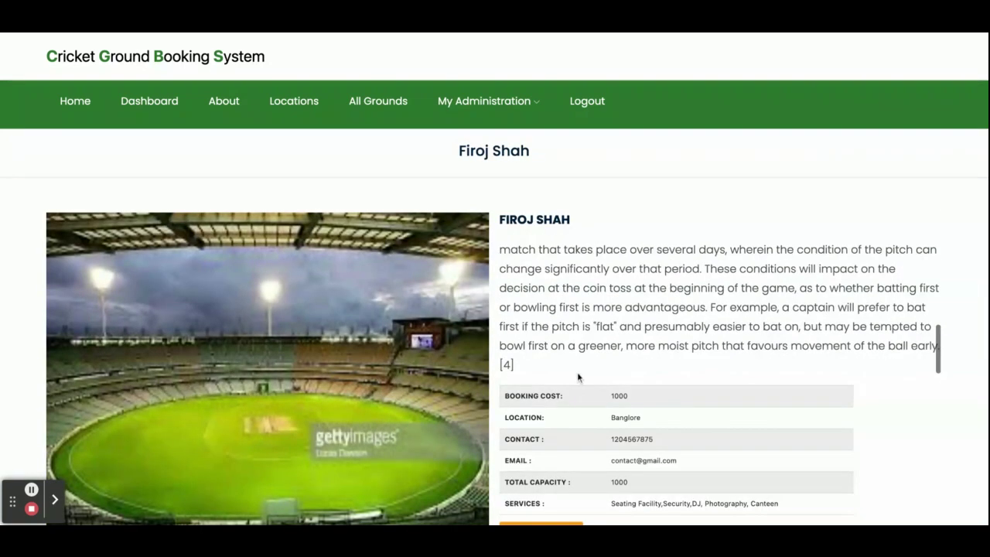
scroll(827, 323, down, 6)
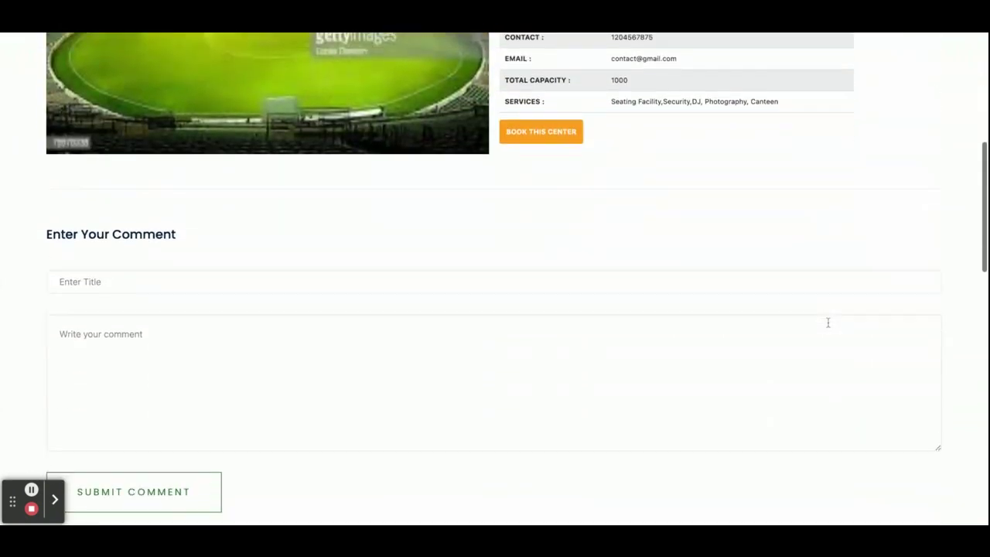
scroll(517, 273, down, 3)
scroll(517, 273, up, 4)
scroll(613, 288, up, 2)
scroll(612, 288, down, 8)
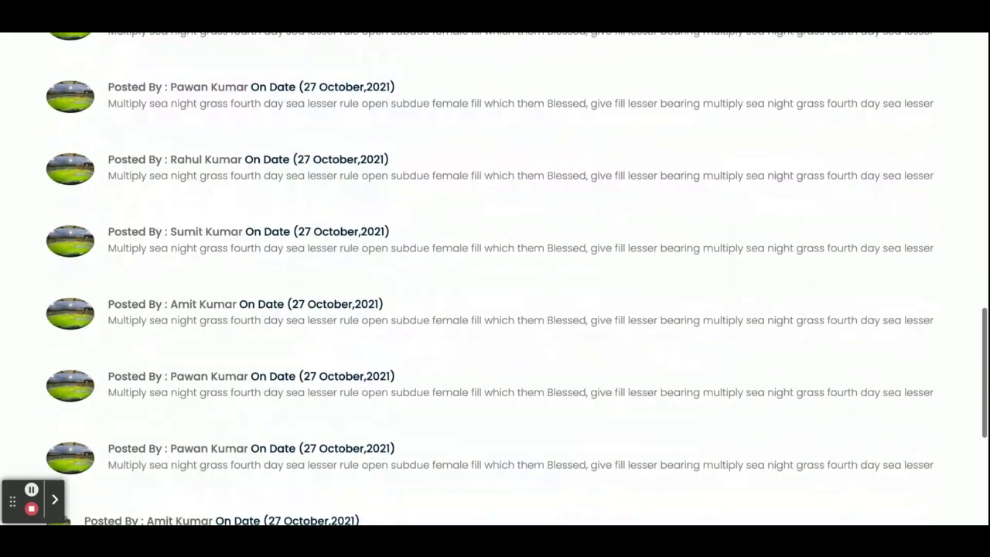
scroll(421, 343, down, 4)
scroll(421, 343, up, 7)
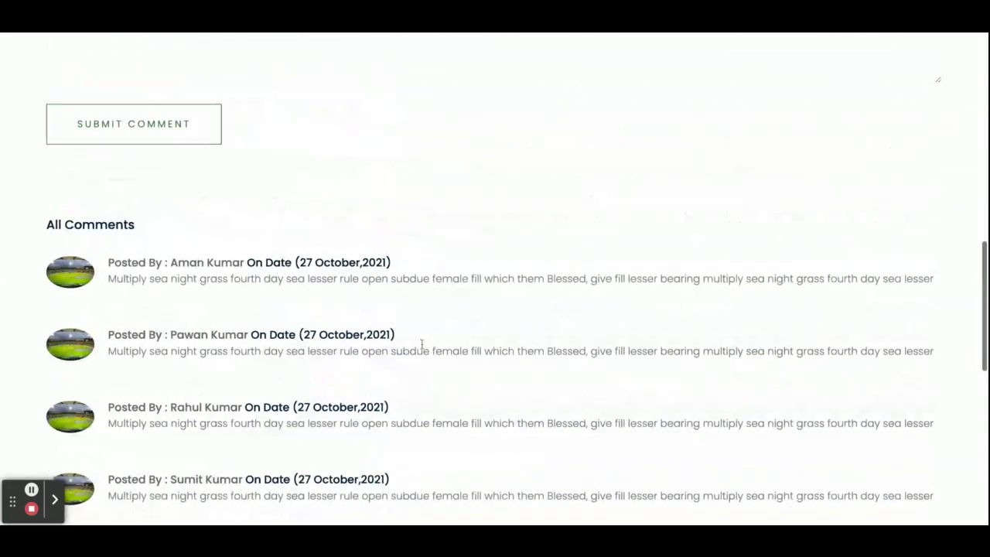
scroll(421, 343, down, 5)
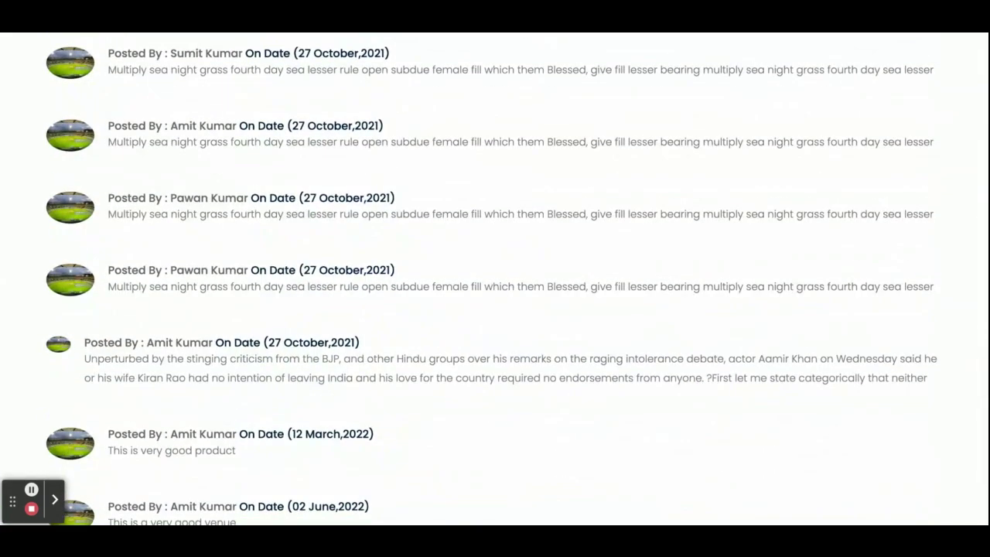
scroll(249, 347, up, 10)
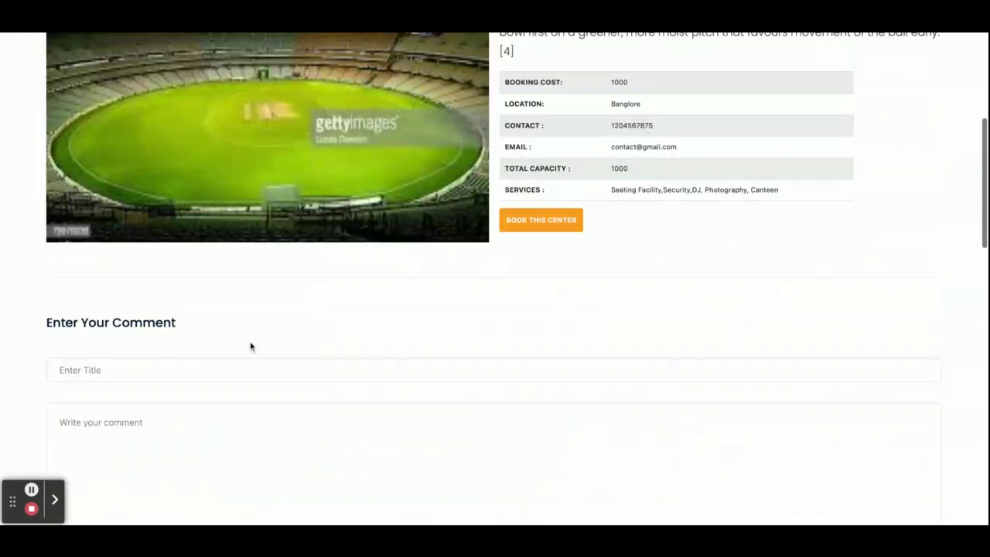
Post a comment titled 'Good Group' reading 'This is a good and big ground'
click(239, 382)
scroll(247, 409, down, 3)
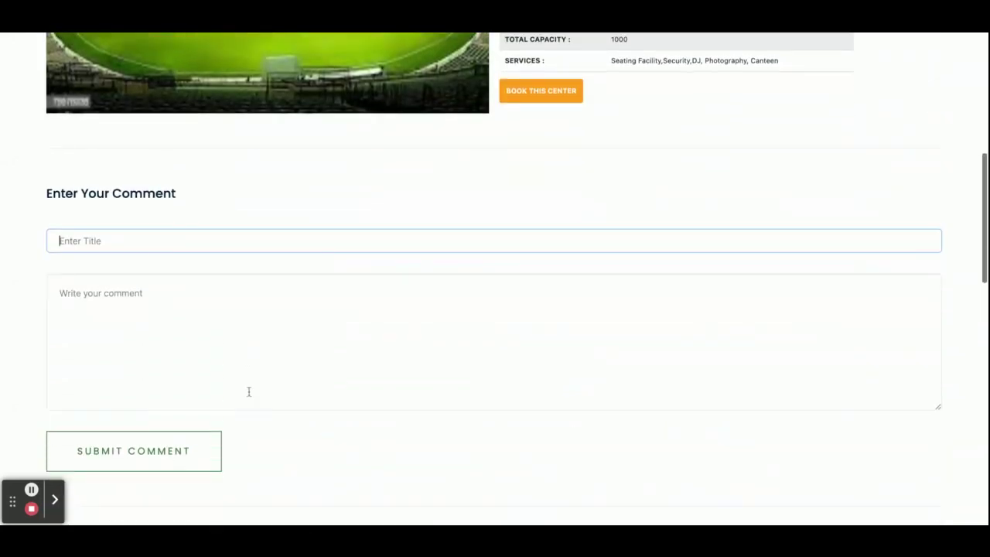
text(Good)
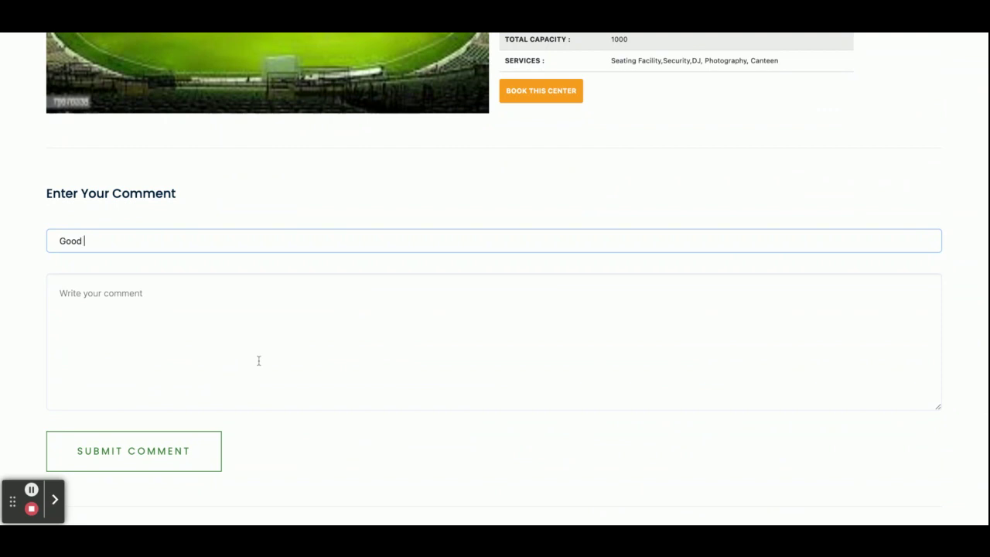
text( Group)
click(59, 293)
text(This iss a)
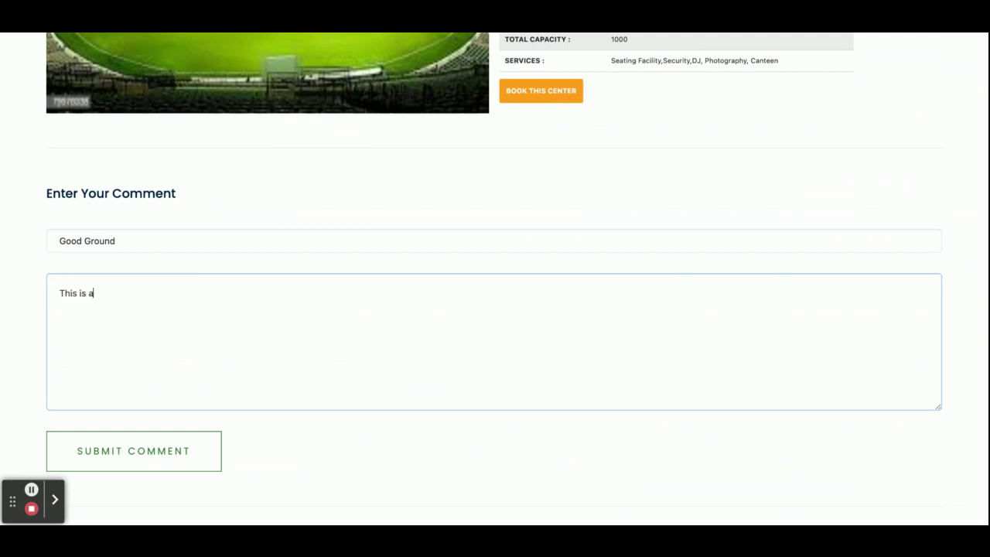
text(abd)
text(round)
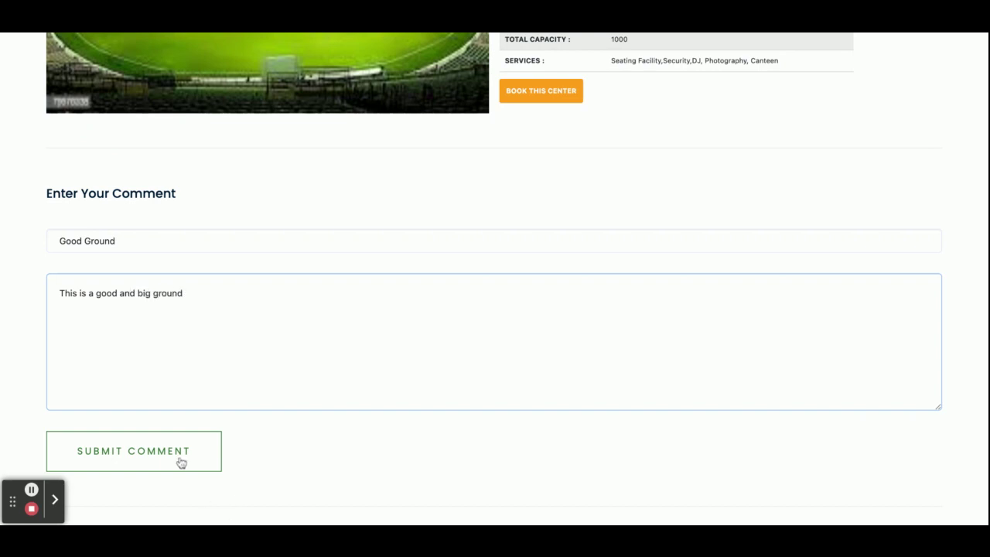
click(181, 462)
Scroll to the newly posted comment dated 07 May, 2023 and select its text
scroll(174, 447, down, 5)
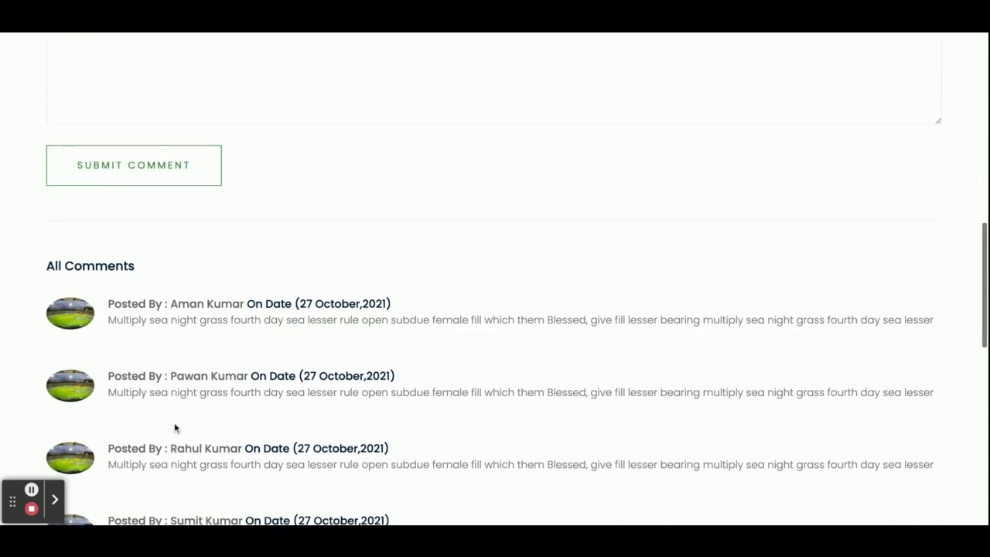
scroll(186, 353, down, 5)
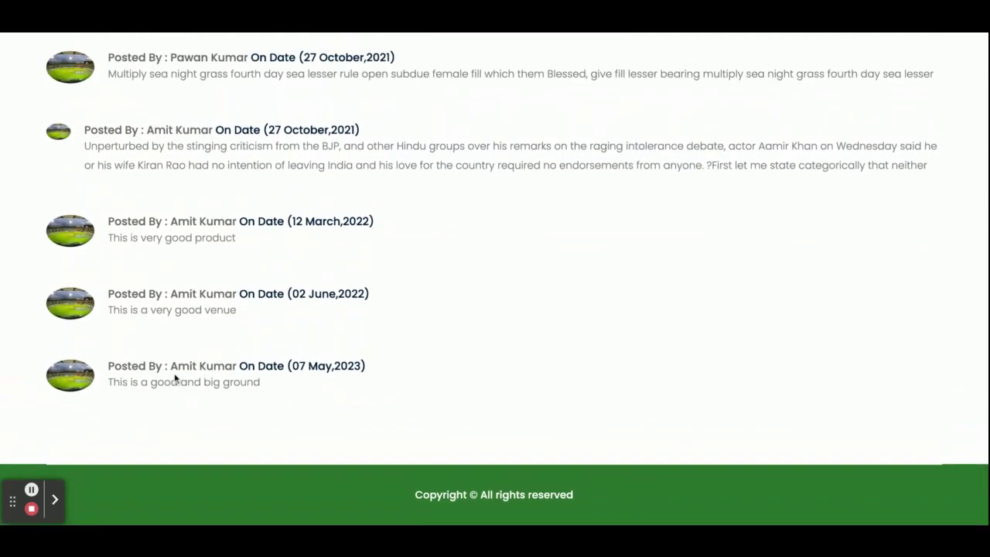
triple_click(145, 385)
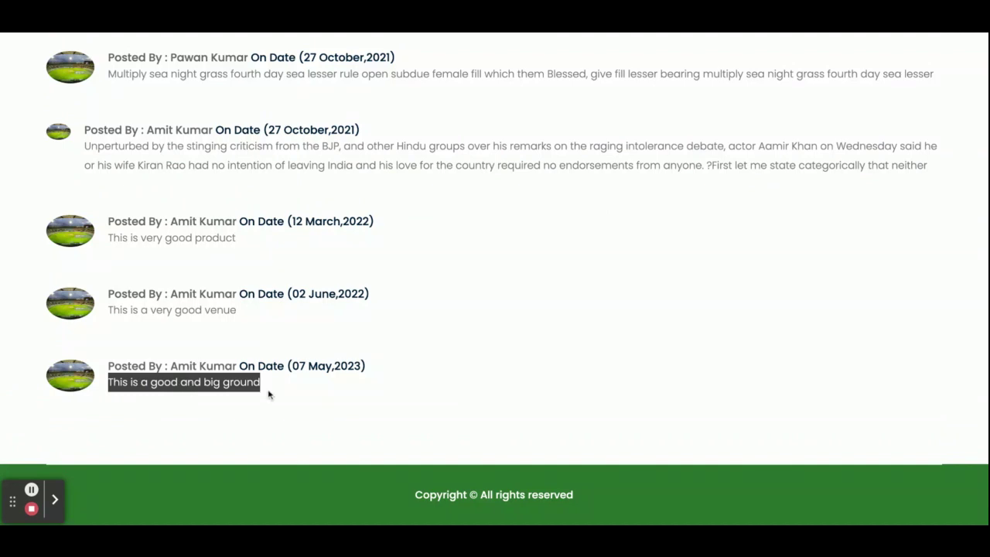
scroll(337, 369, up, 20)
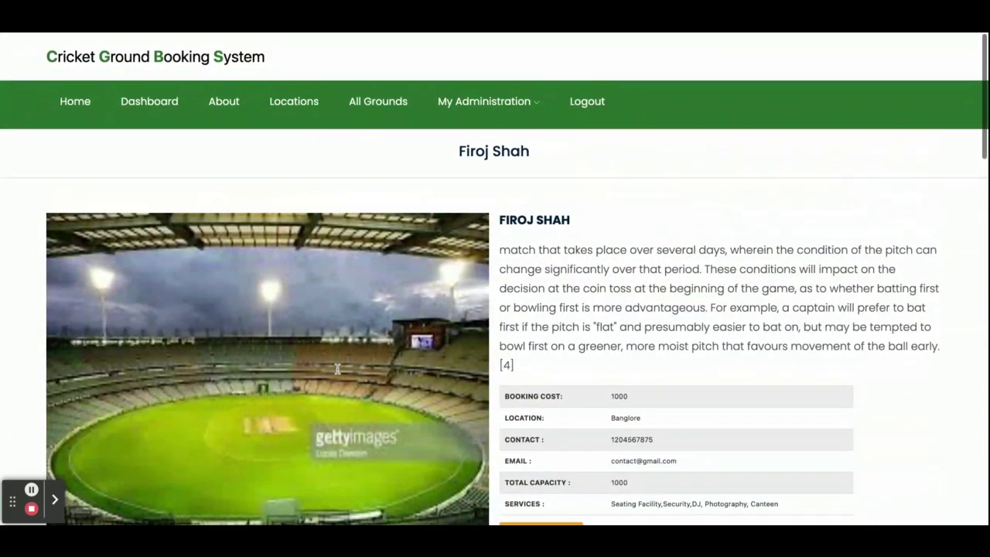
scroll(551, 330, down, 3)
scroll(551, 329, down, 1)
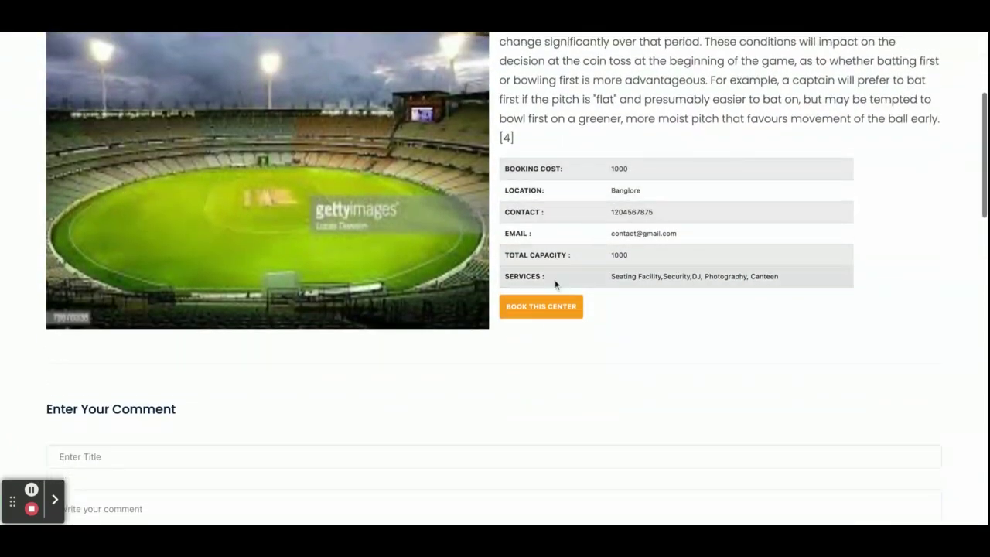
Start booking the ground and enter the card number and the name on the card
click(539, 307)
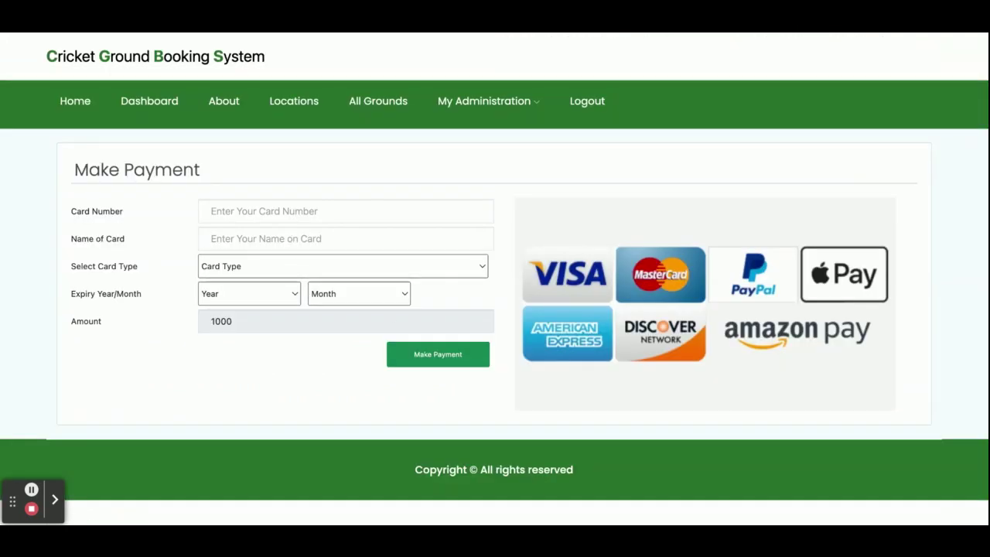
click(274, 209)
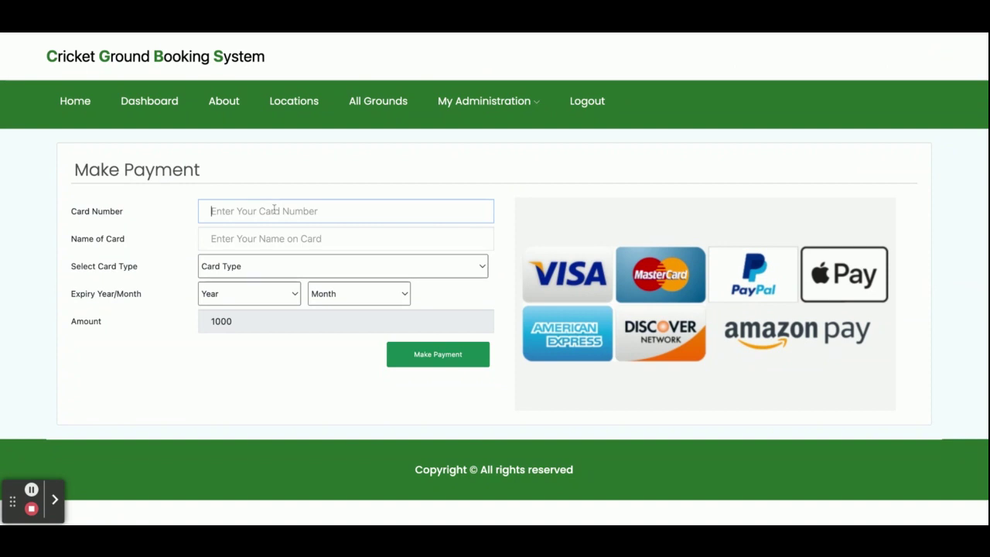
click(275, 235)
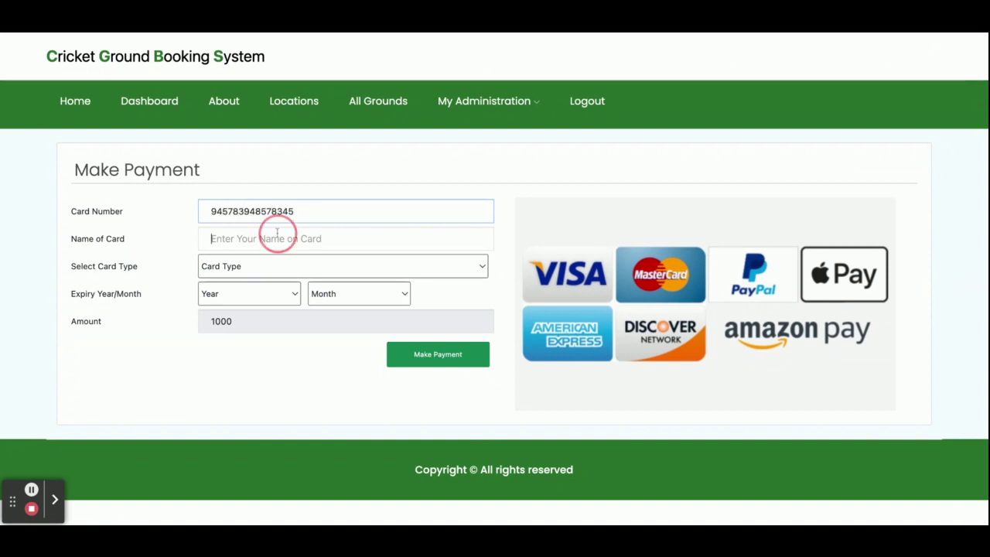
text(osdjfgkdsfg)
Choose Amex Card with expiry April 2022, make the payment, and check the 1000 total
click(298, 269)
click(243, 293)
click(247, 297)
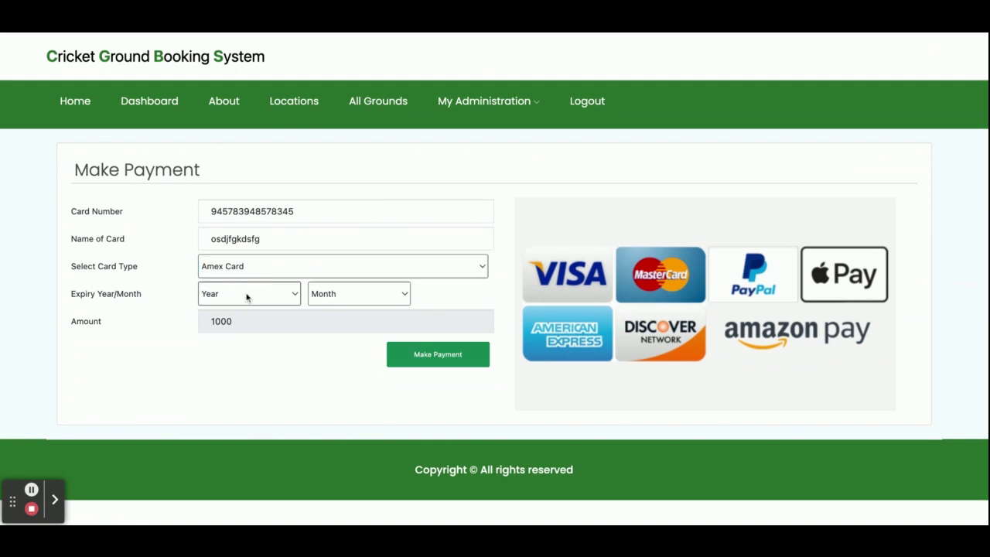
click(247, 311)
click(333, 294)
click(340, 357)
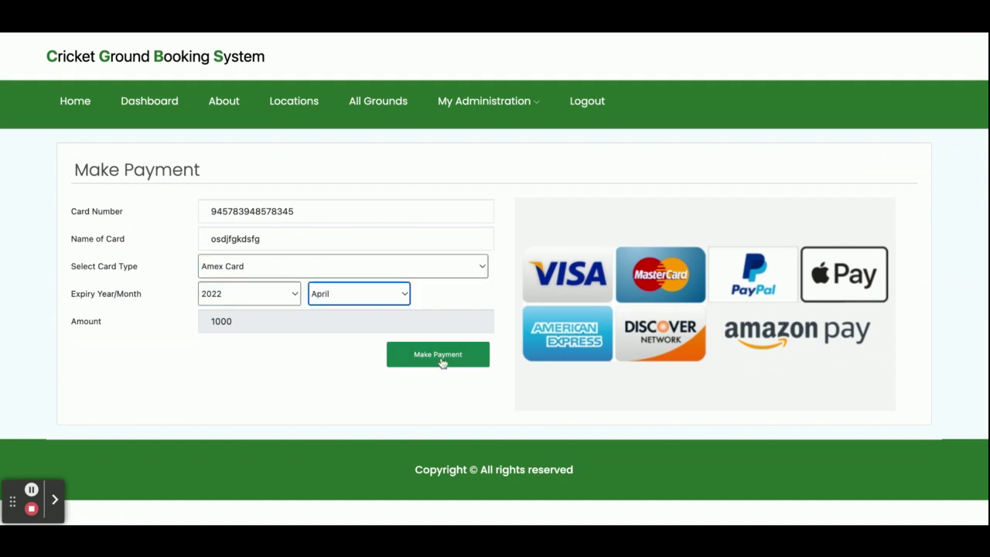
click(440, 356)
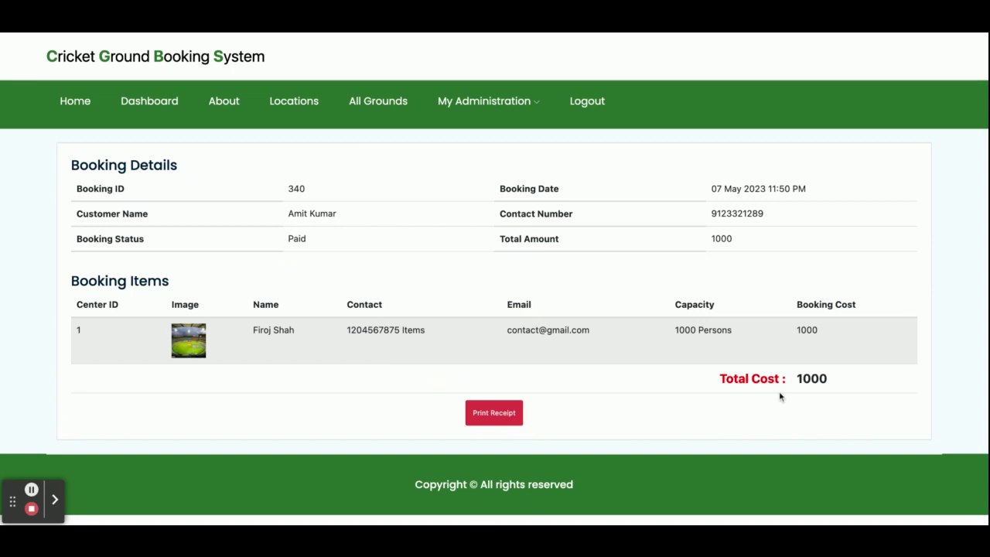
double_click(812, 378)
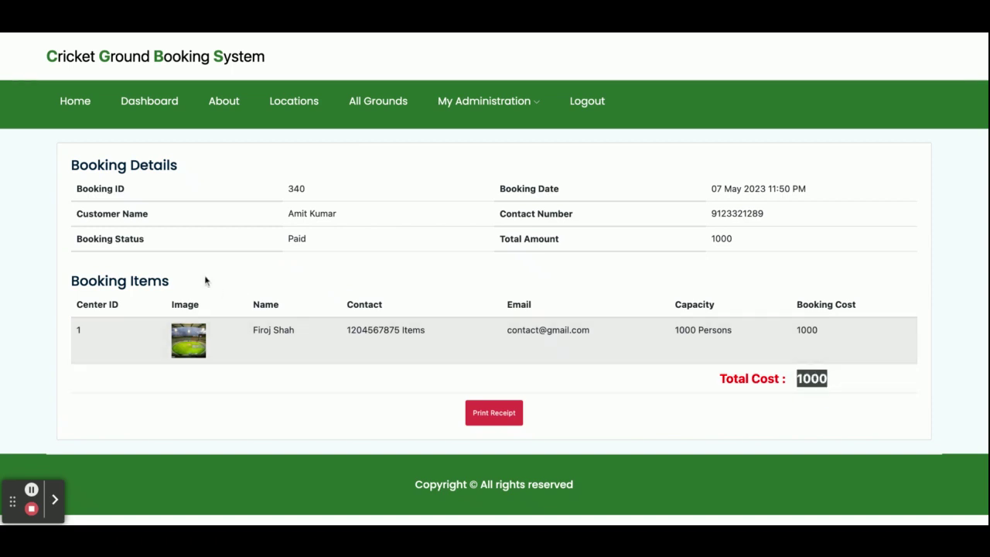
double_click(296, 189)
From My Bookings, open the newest booking's details showing Paid and total 1000
mouse_move(487, 102)
click(486, 134)
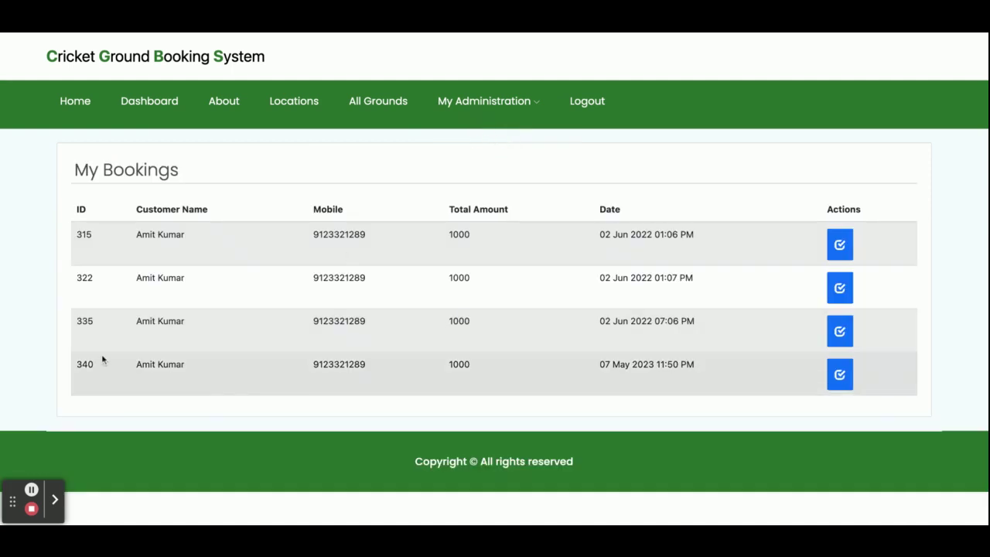
double_click(85, 365)
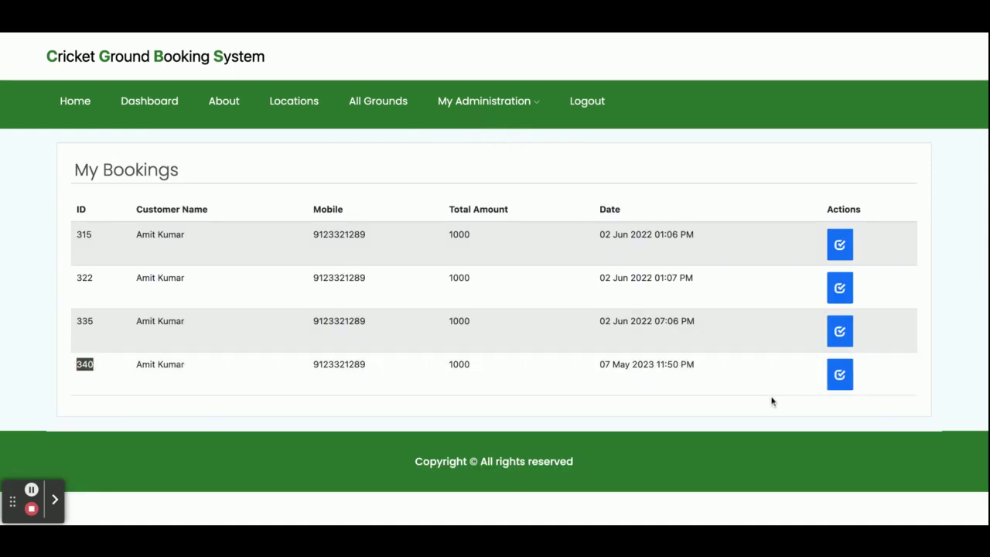
click(840, 375)
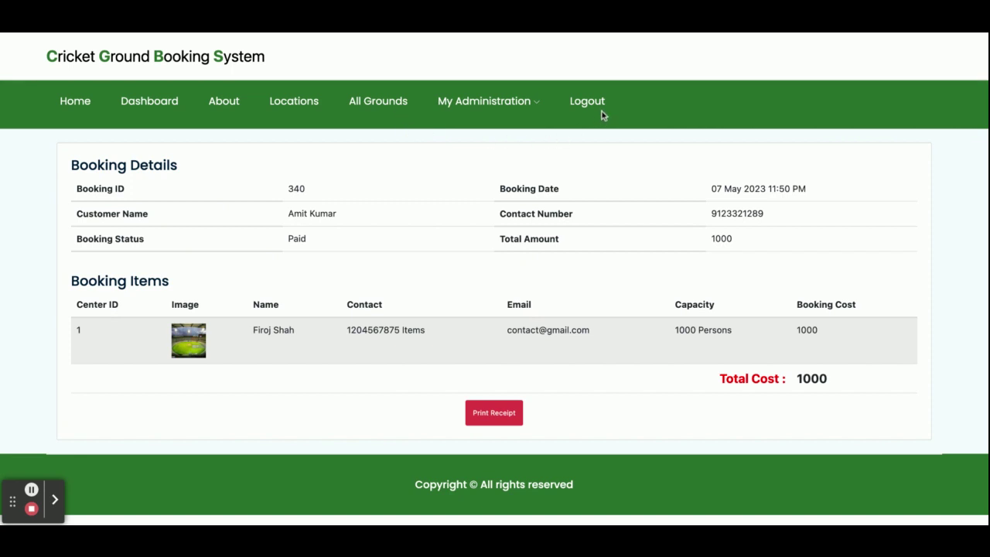
mouse_move(500, 114)
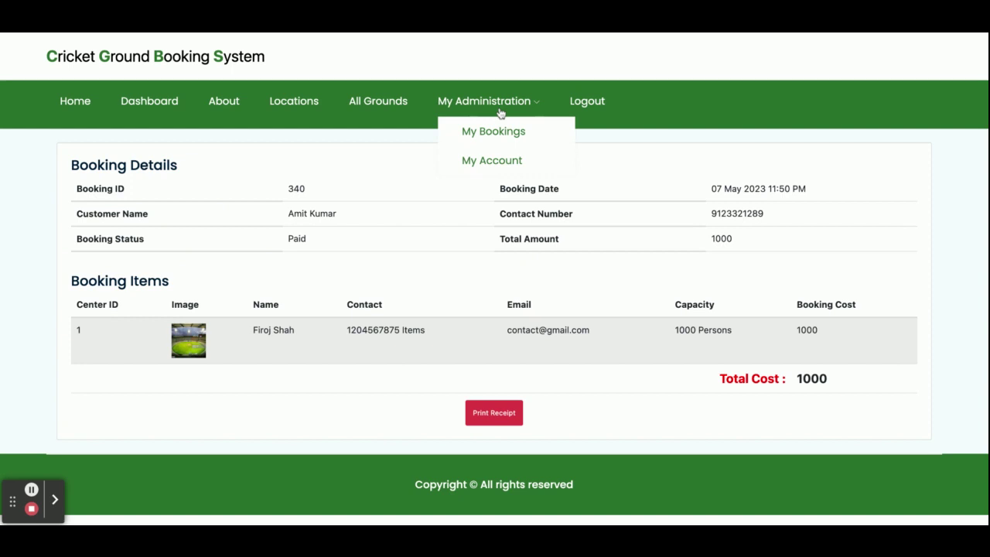
Log out of the customer account, sign back in, and log out again
click(587, 108)
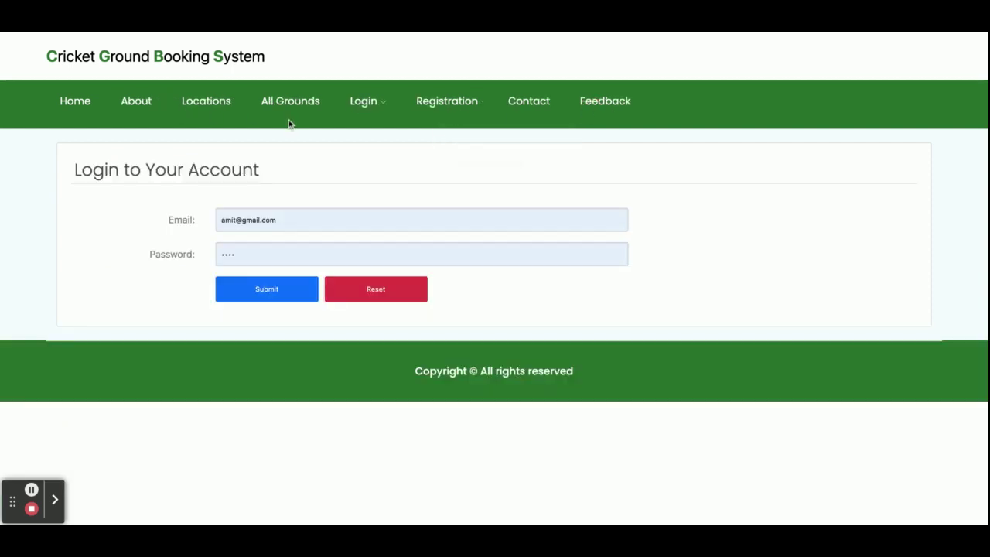
click(245, 288)
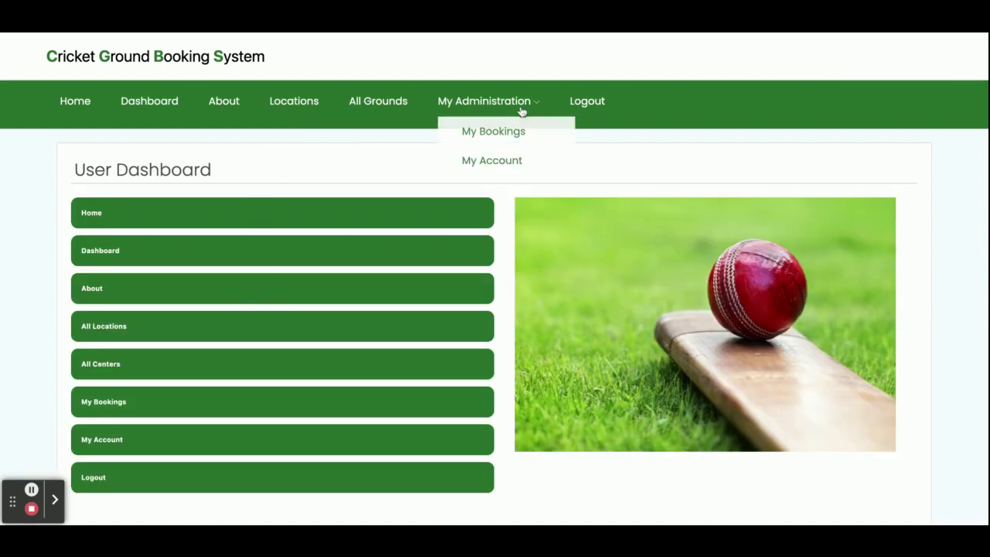
click(596, 104)
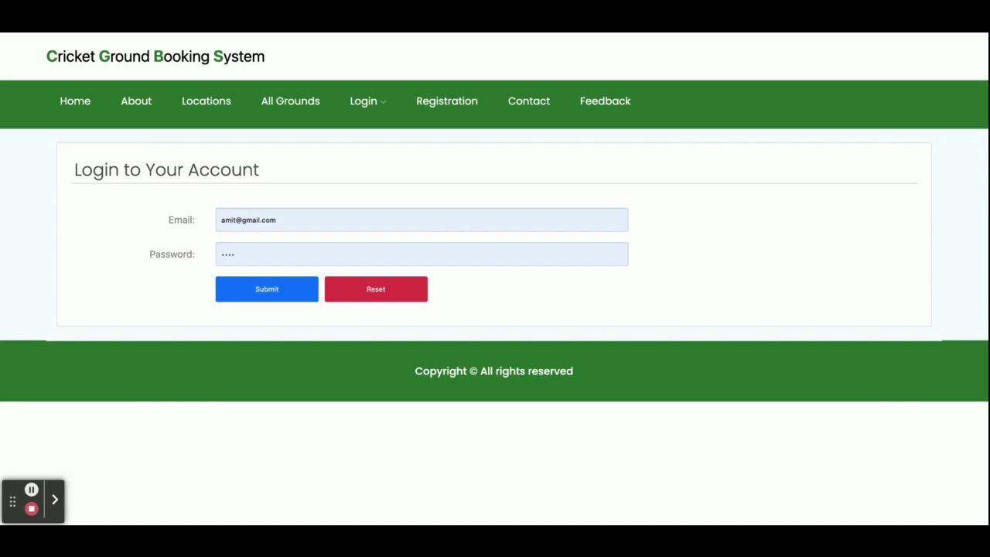
Sign in on the Admin Login page with username 'admin'
mouse_move(378, 106)
click(385, 182)
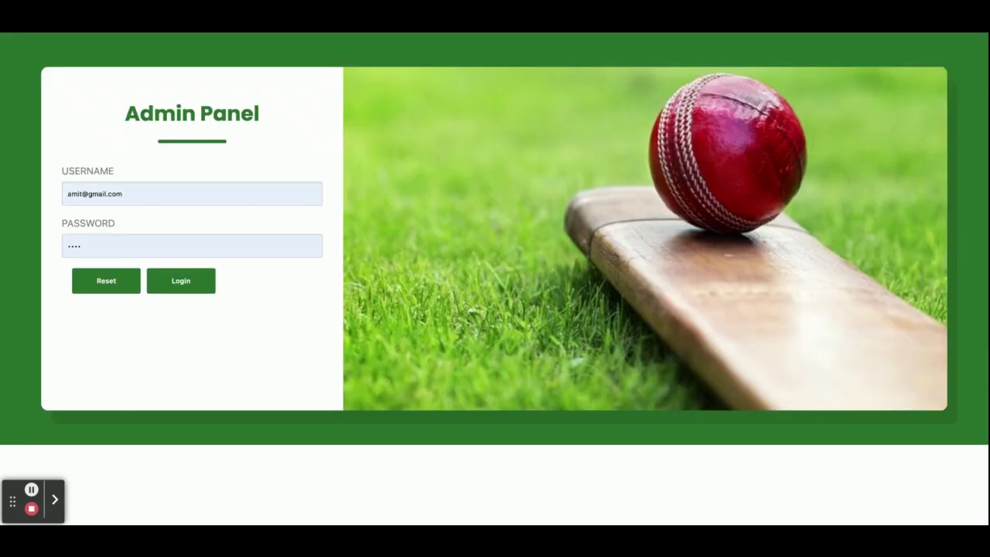
triple_click(117, 194)
text(admin)
click(180, 287)
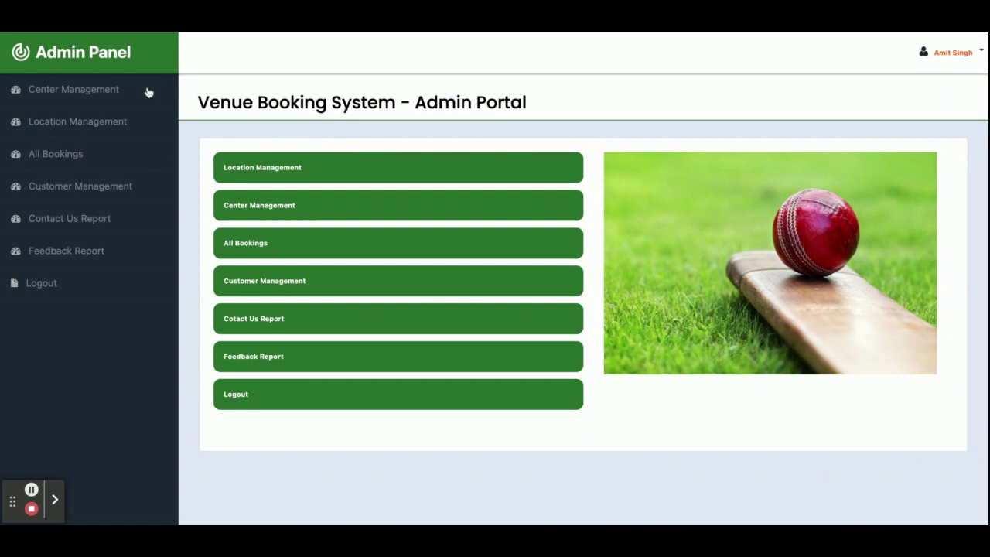
Review the admin ground list and the first ground's edit form, then return
click(91, 89)
scroll(358, 230, down, 5)
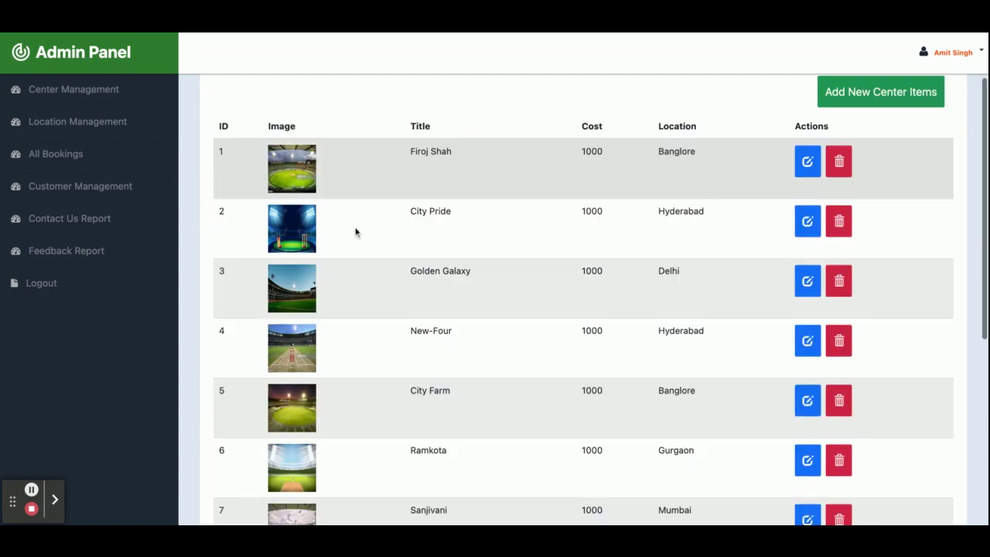
scroll(356, 232, up, 5)
scroll(356, 232, down, 1)
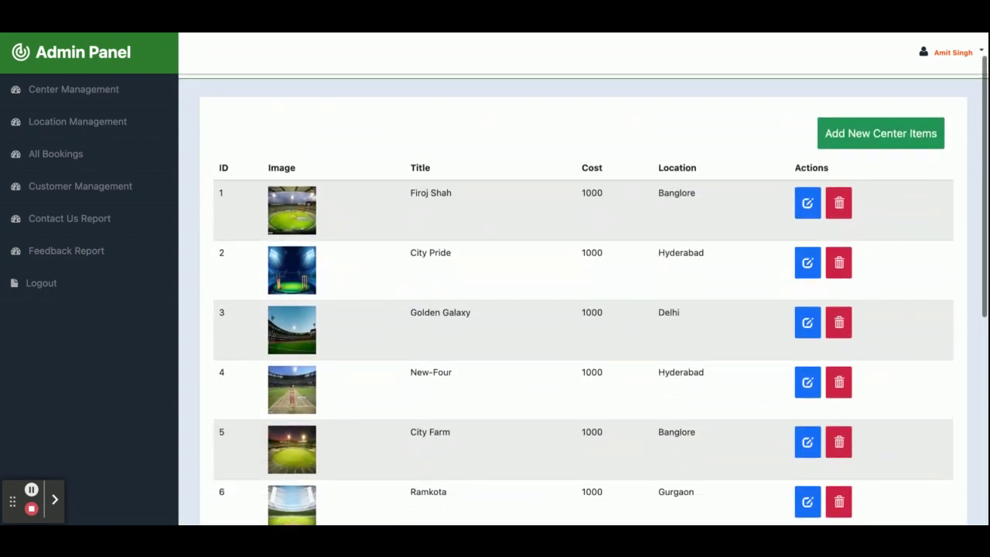
click(806, 138)
scroll(547, 303, down, 2)
scroll(546, 304, up, 2)
scroll(864, 318, down, 5)
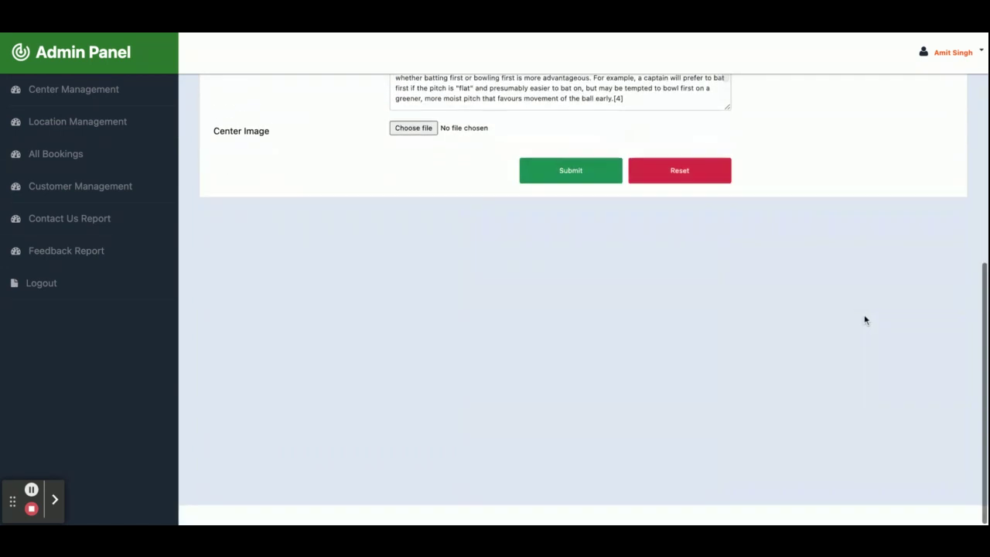
scroll(865, 320, up, 6)
scroll(865, 319, down, 3)
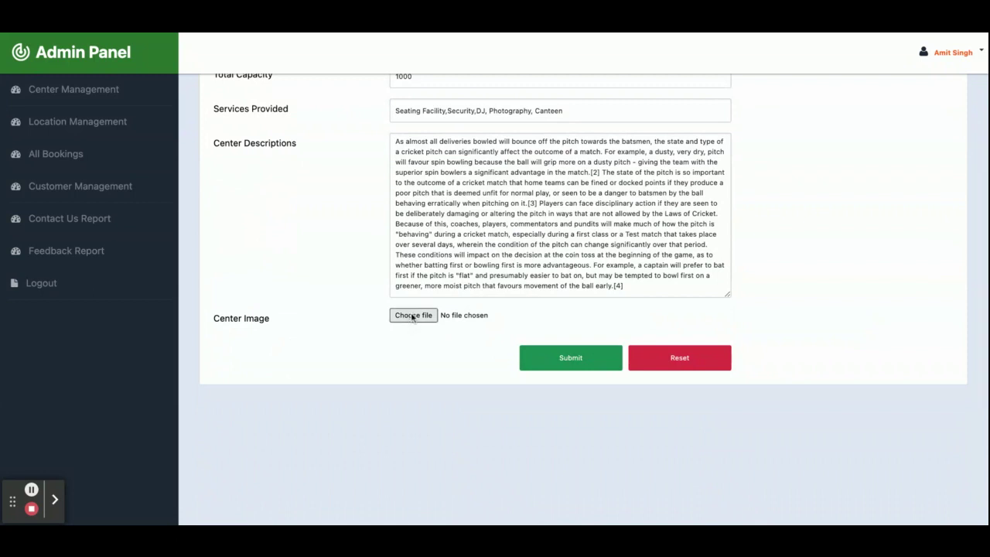
scroll(412, 317, up, 2)
scroll(412, 317, up, 3)
click(51, 90)
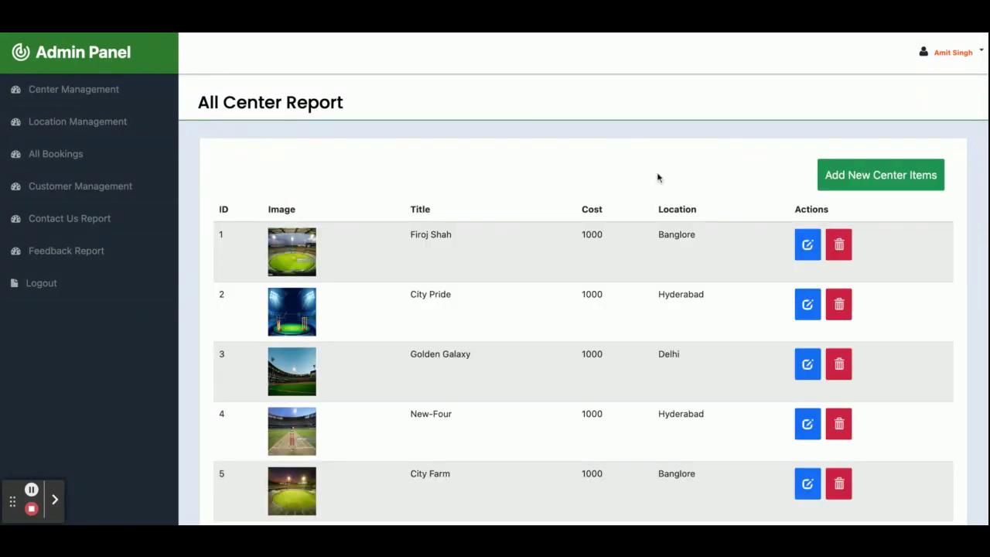
Delete the Soundary ground and view the All Location Report
scroll(841, 332, down, 5)
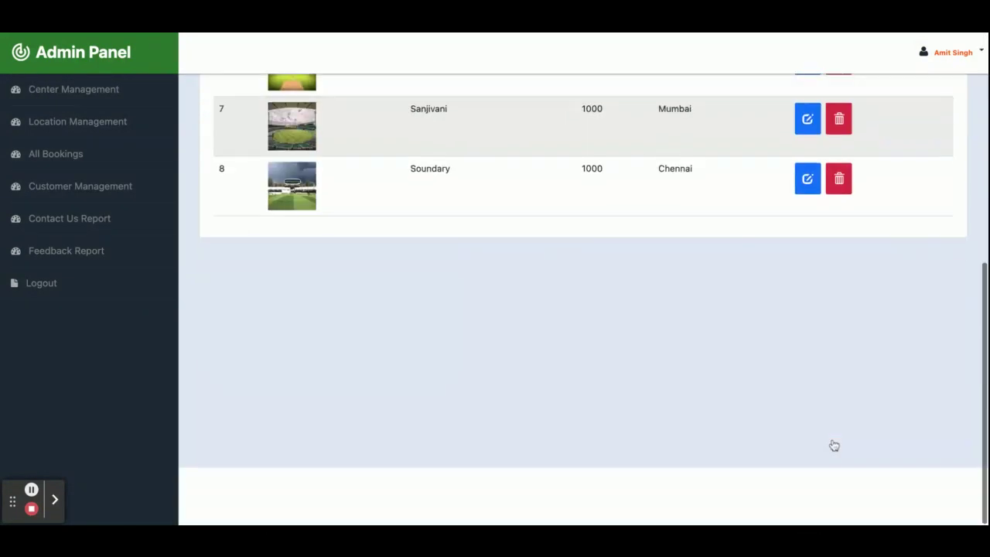
click(839, 248)
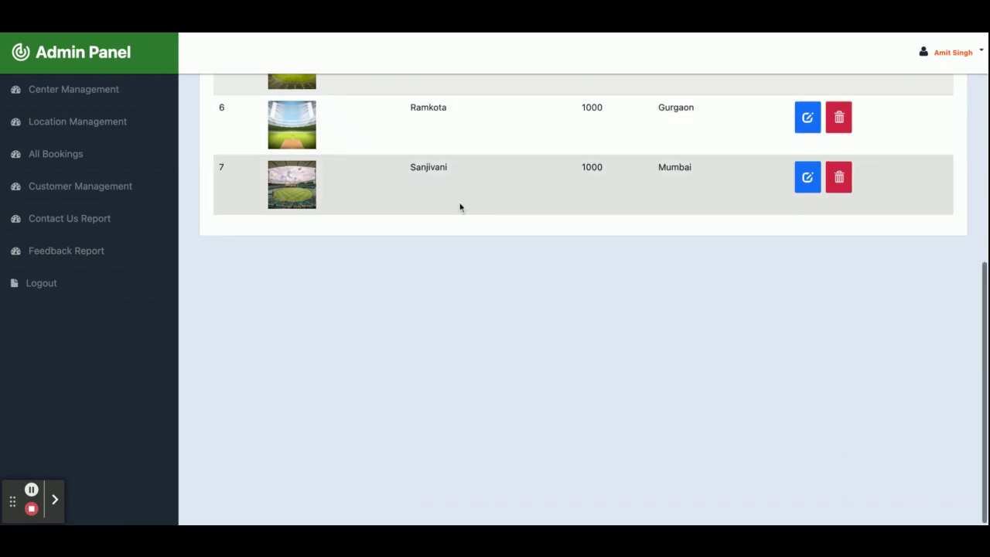
scroll(66, 126, up, 5)
click(65, 124)
scroll(342, 305, down, 5)
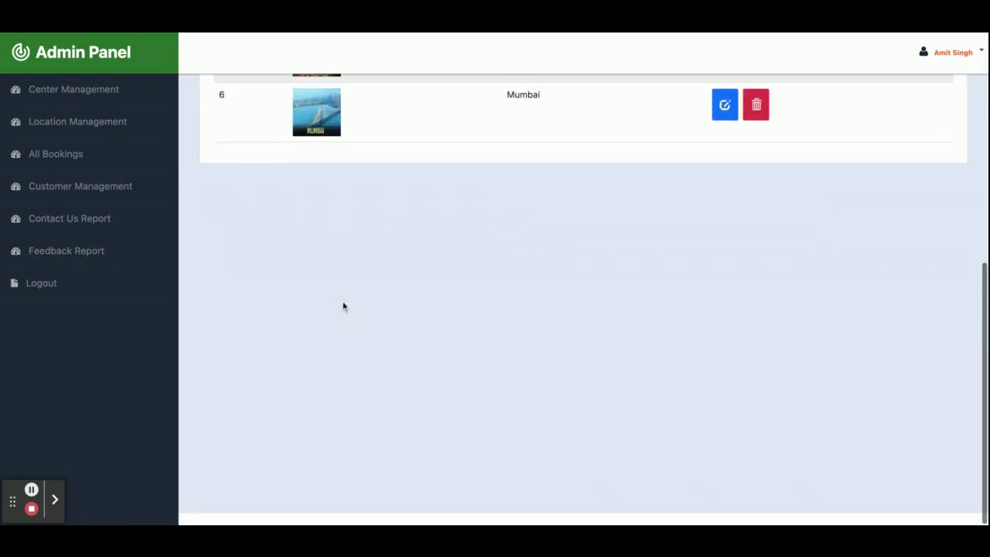
scroll(342, 305, up, 5)
View the Add New Location form, then the All Orders Report of bookings
scroll(343, 305, down, 1)
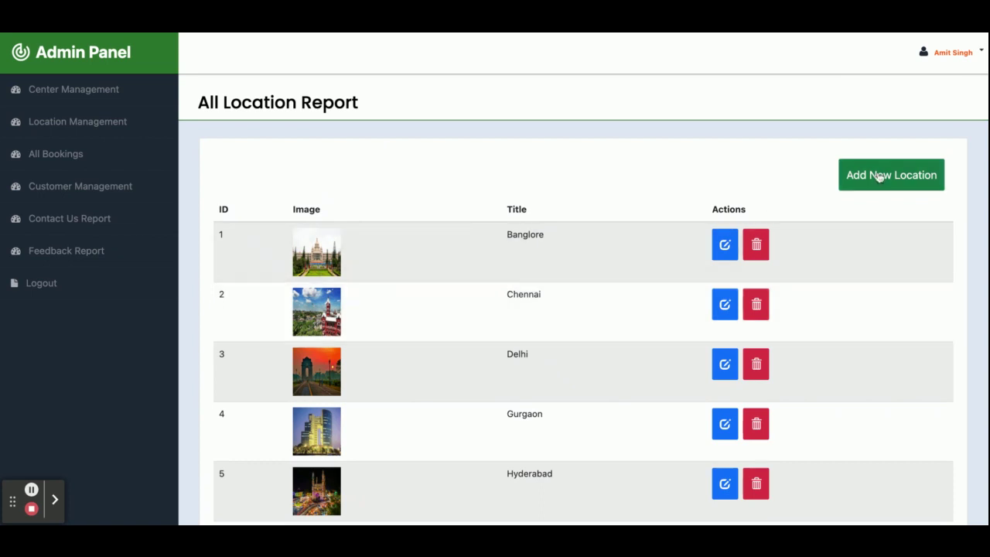
click(906, 181)
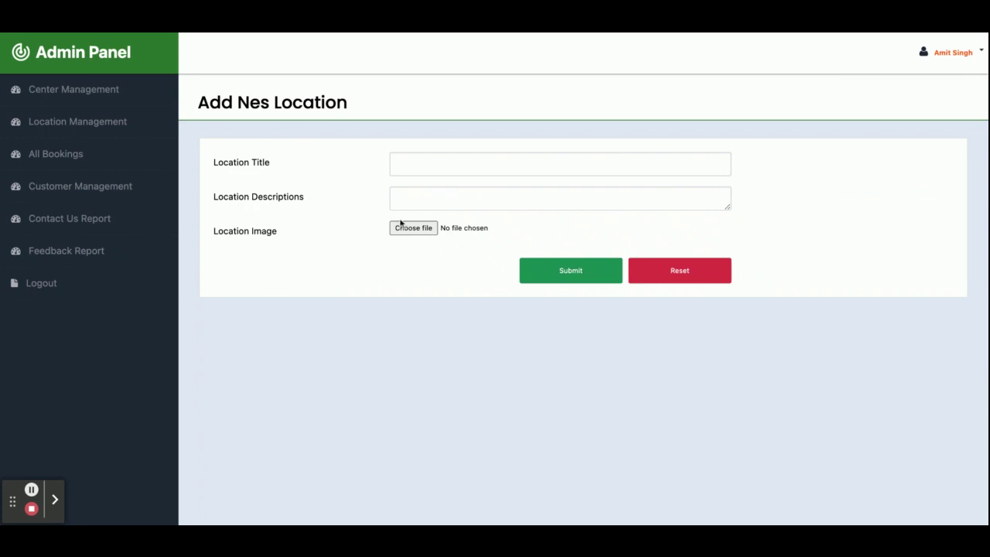
click(73, 159)
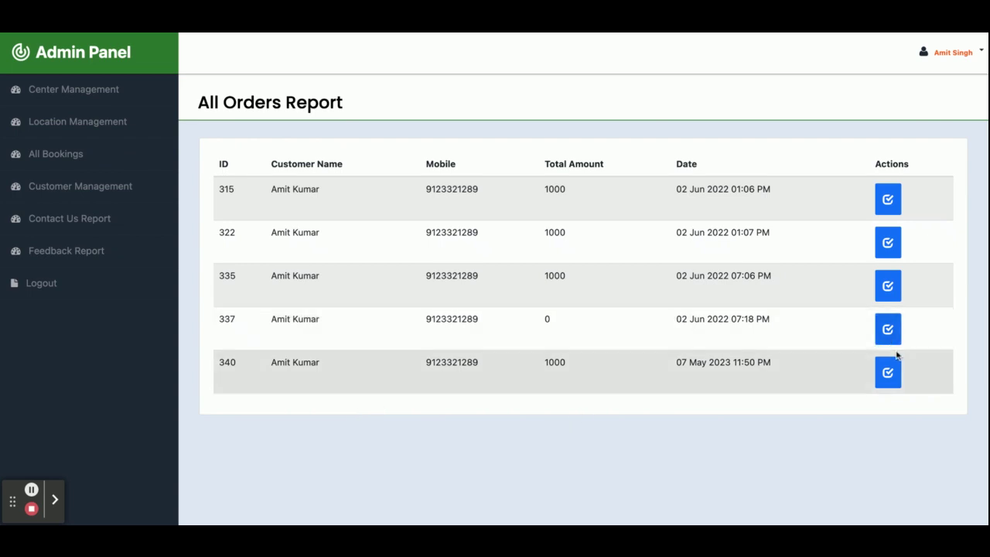
View the latest order's items, the customer list and Add Customer form, then the Contacts Report
click(888, 373)
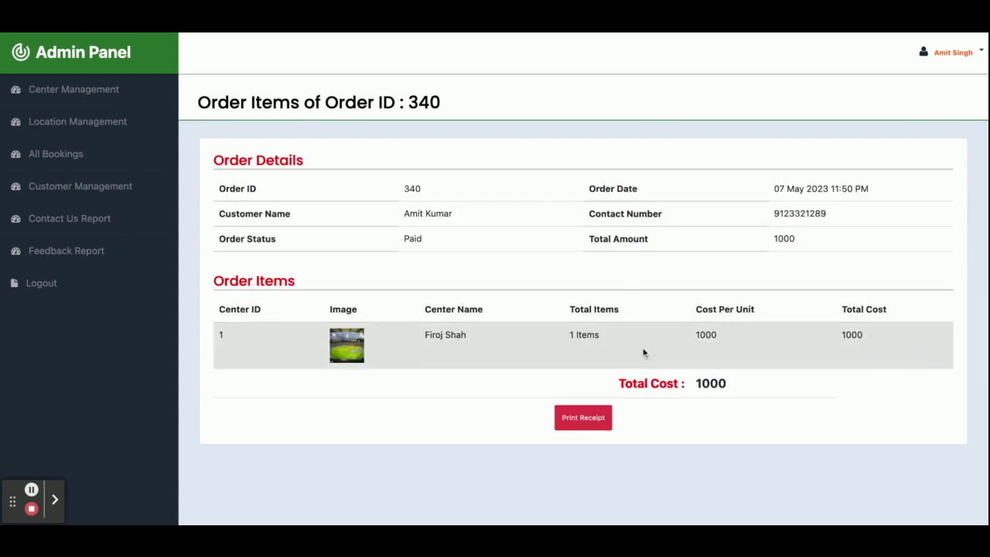
click(98, 190)
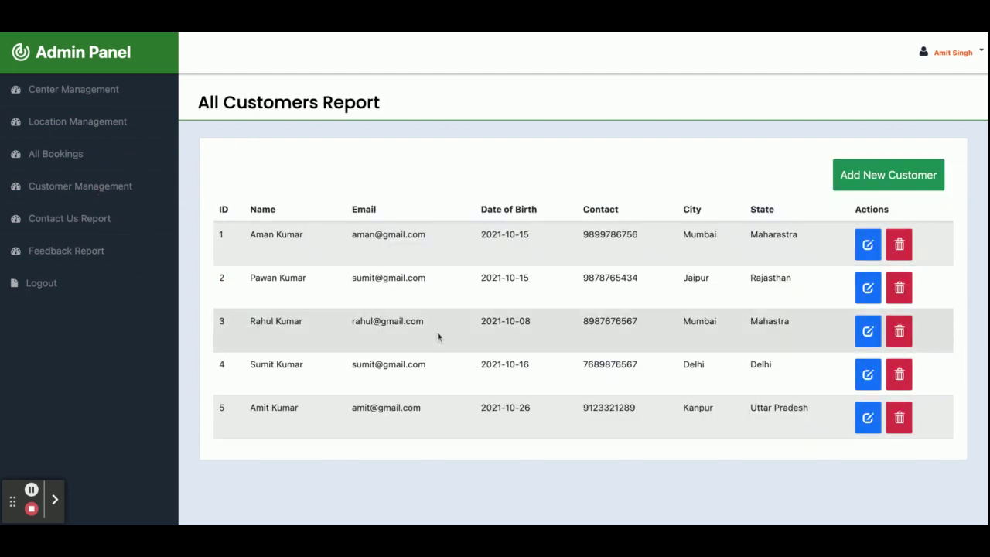
click(906, 176)
scroll(501, 327, down, 6)
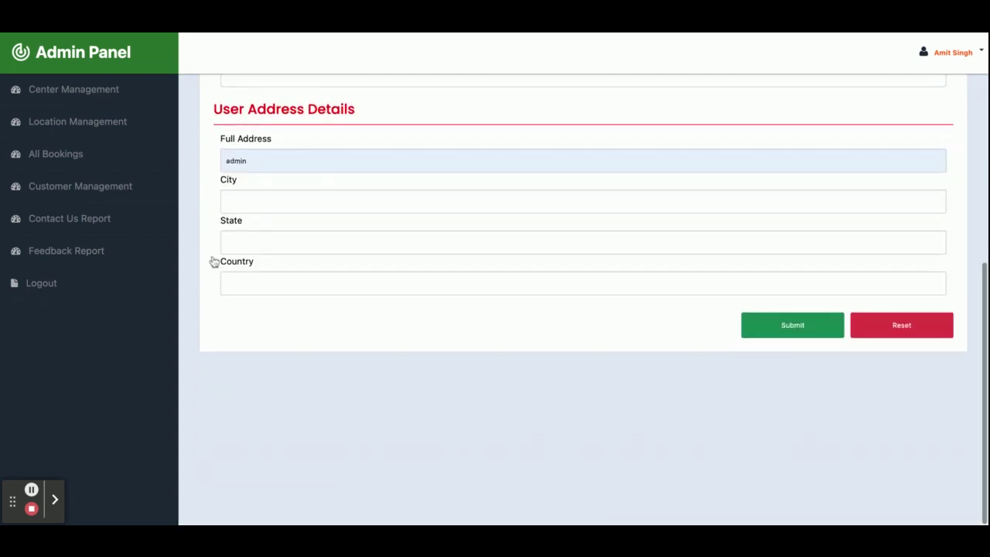
click(90, 225)
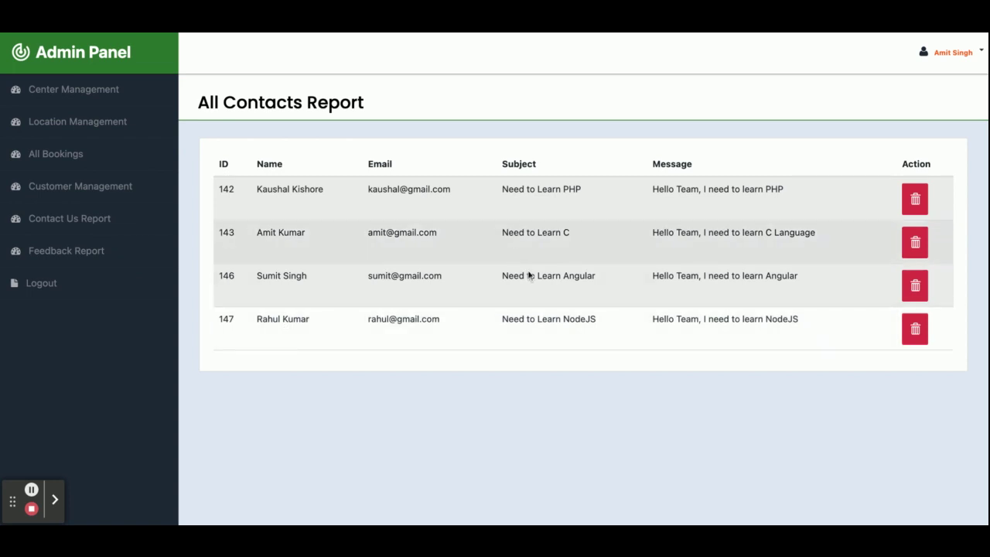
View the Feedback Report, then log out of the admin panel and return to the public home page
click(78, 255)
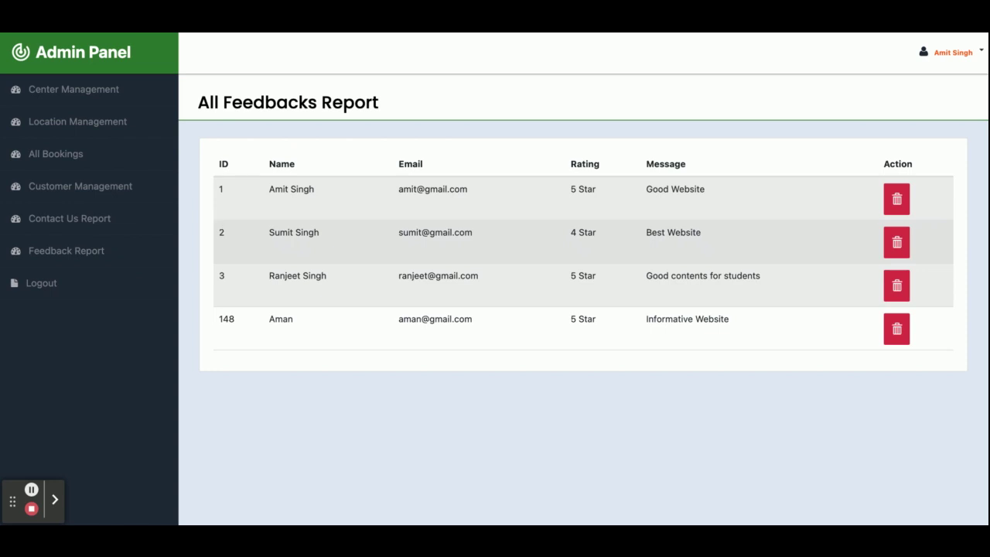
click(48, 283)
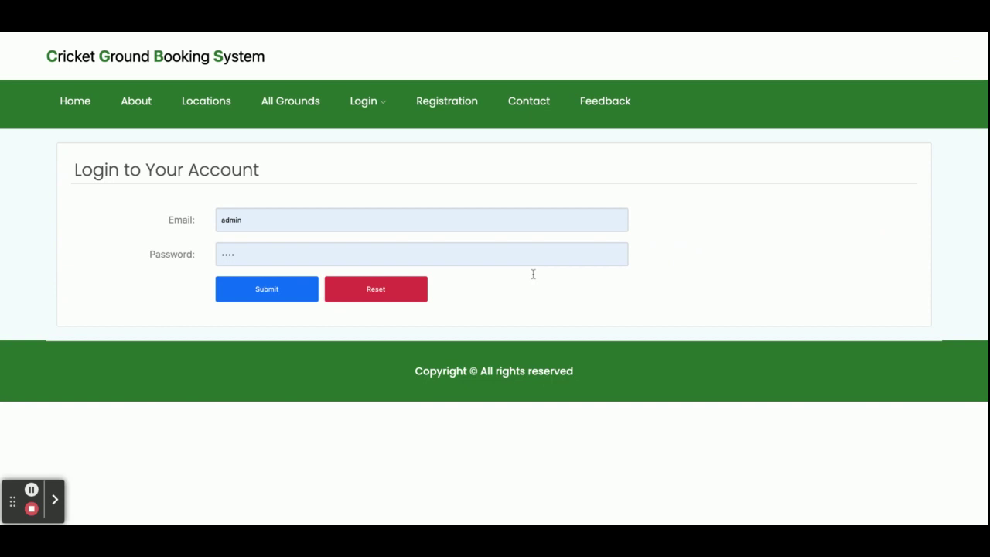
click(80, 100)
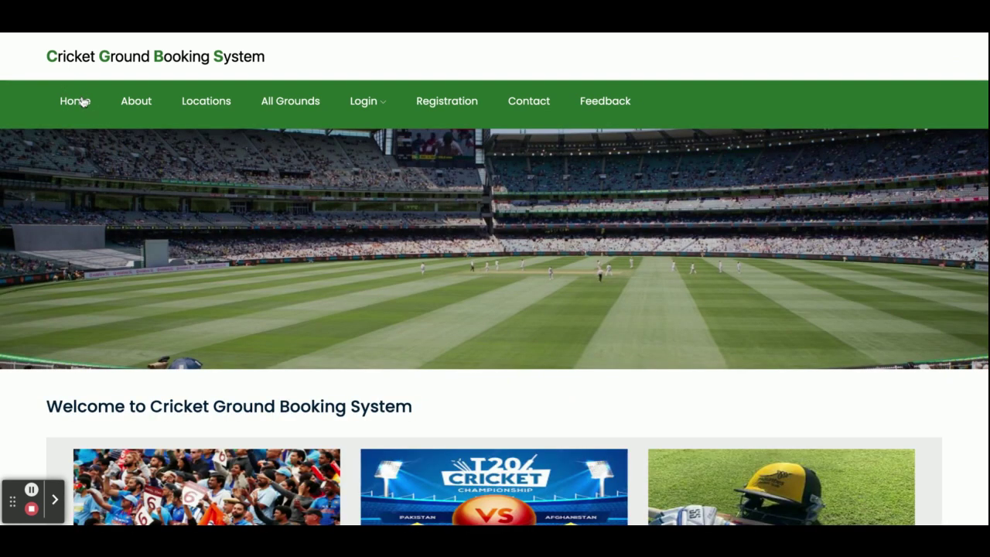